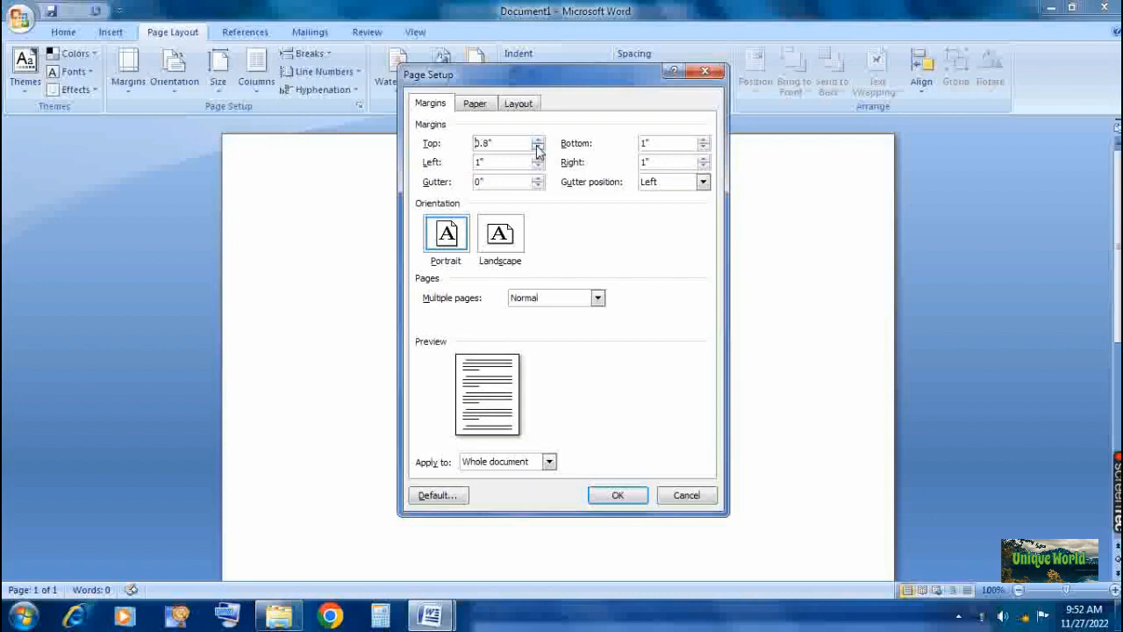
Reduce the top page margin to 0"
{"action": "left_click", "coordinate": [537, 148]}
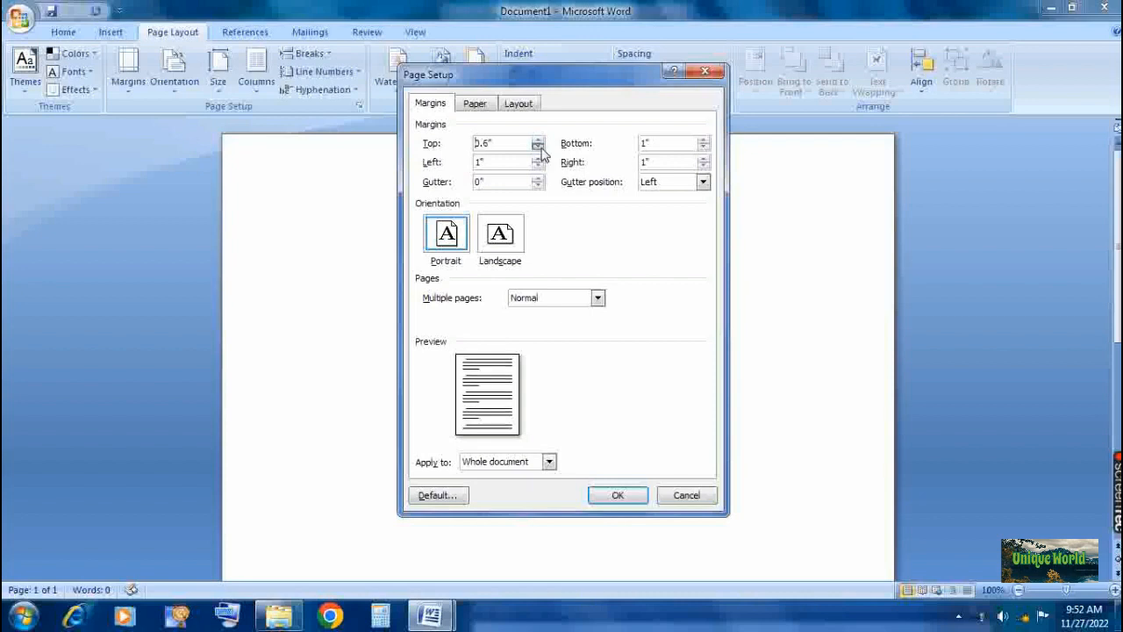
{"action": "left_click", "coordinate": [538, 147]}
{"action": "left_click", "coordinate": [538, 148]}
{"action": "left_click", "coordinate": [538, 148]}
{"action": "left_click", "coordinate": [538, 147]}
{"action": "left_click", "coordinate": [538, 147]}
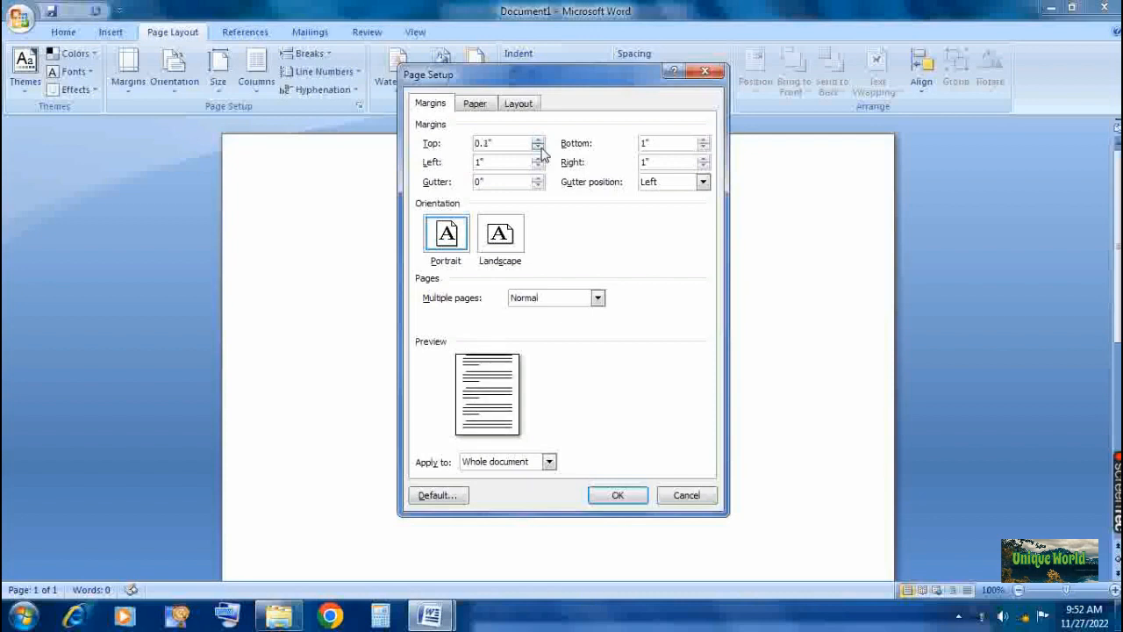
{"action": "left_click", "coordinate": [538, 147]}
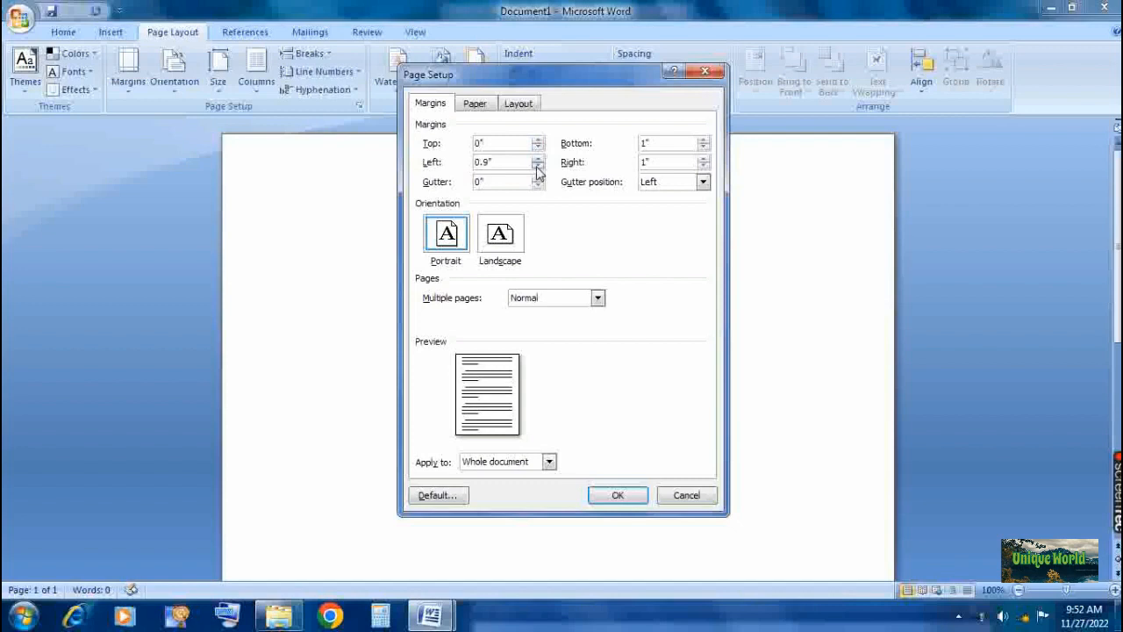
Set the left, bottom and right page margins to 0" and apply the page setup
{"action": "left_click", "coordinate": [538, 169]}
{"action": "left_click", "coordinate": [538, 169]}
{"action": "left_click", "coordinate": [538, 168]}
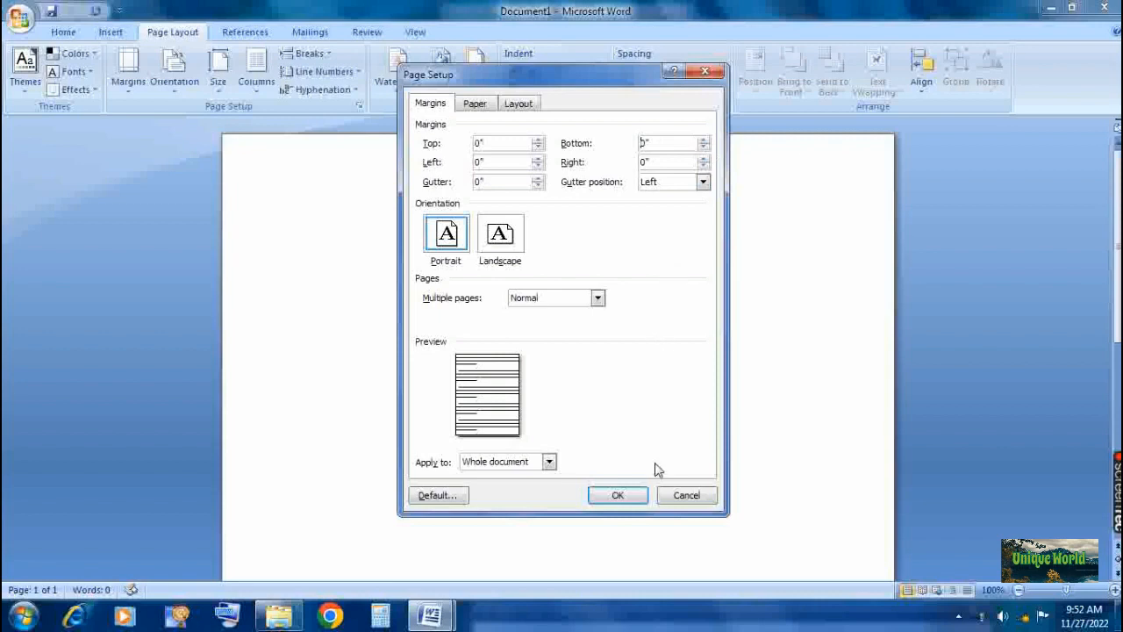
{"action": "left_click", "coordinate": [640, 494]}
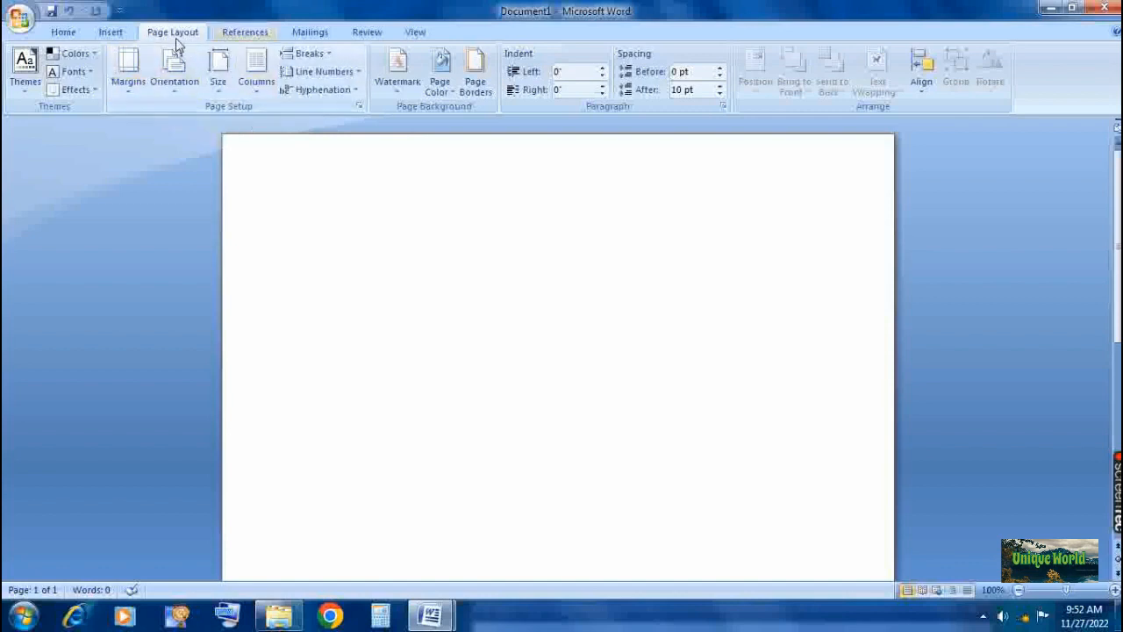
{"action": "left_click", "coordinate": [113, 34]}
{"action": "left_click", "coordinate": [127, 97]}
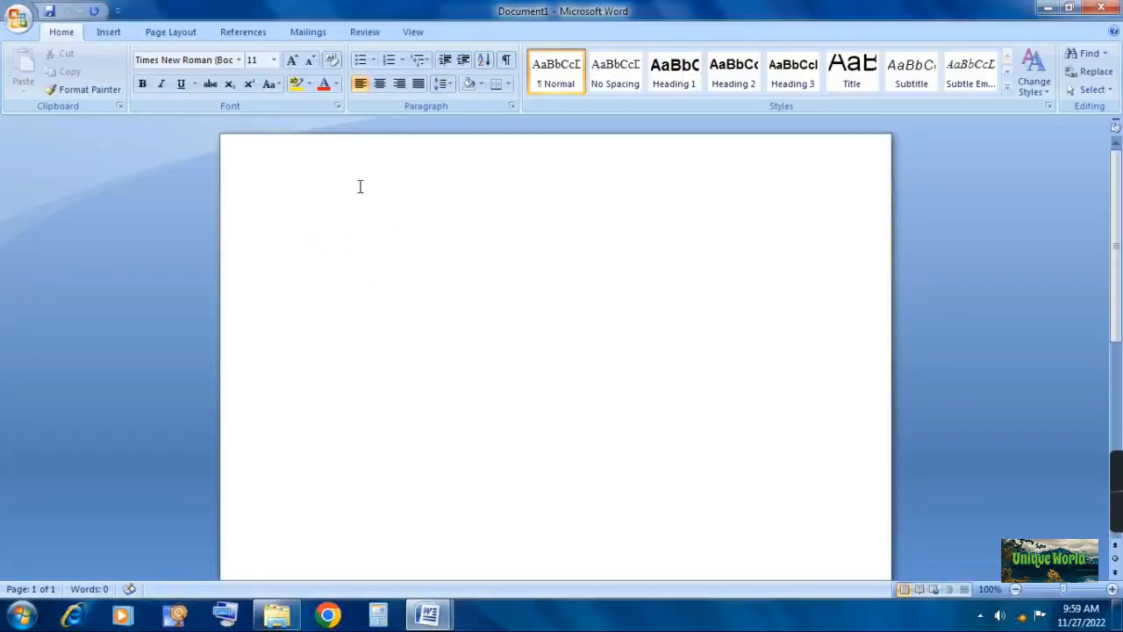
Open the custom margin settings for the blank document and set the top margin to 0"
{"action": "left_click", "coordinate": [166, 34]}
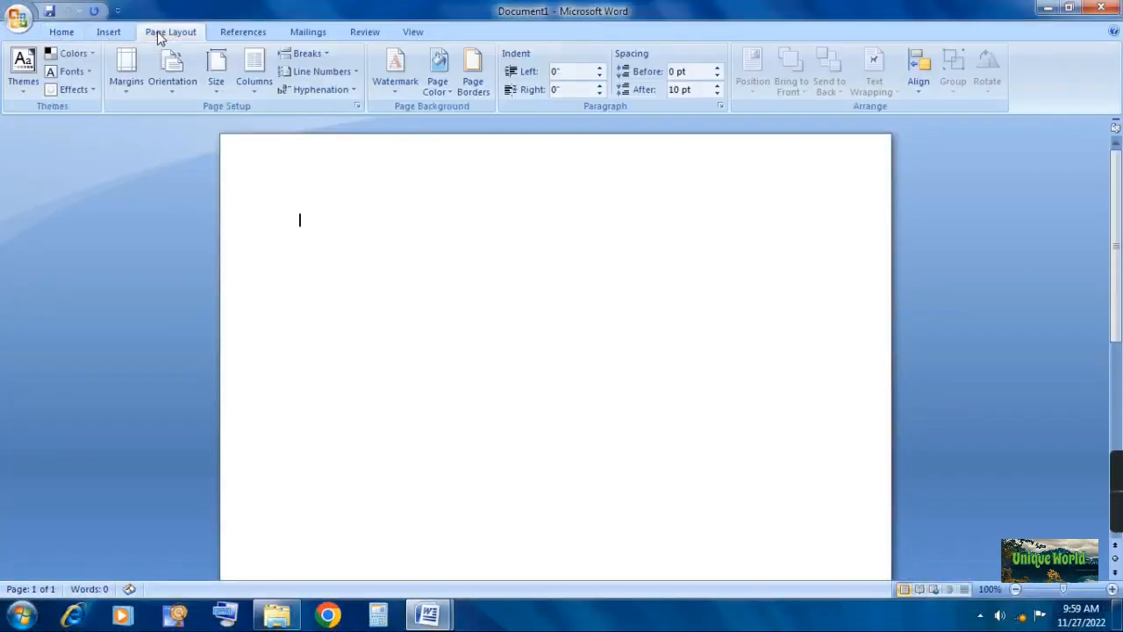
{"action": "left_click", "coordinate": [128, 93]}
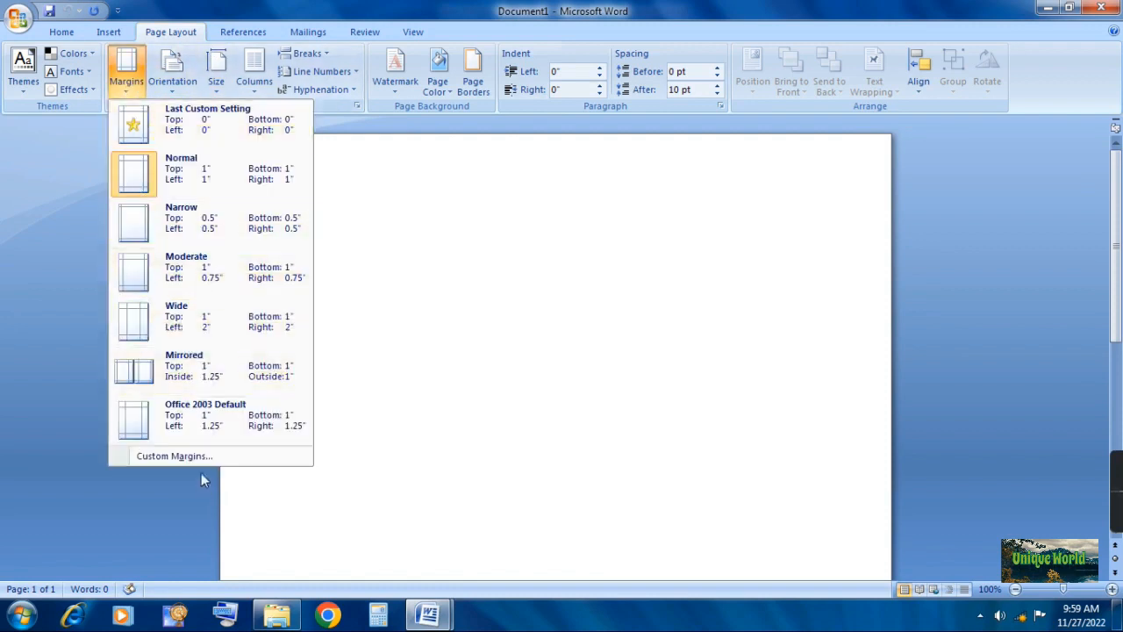
{"action": "left_click", "coordinate": [166, 458]}
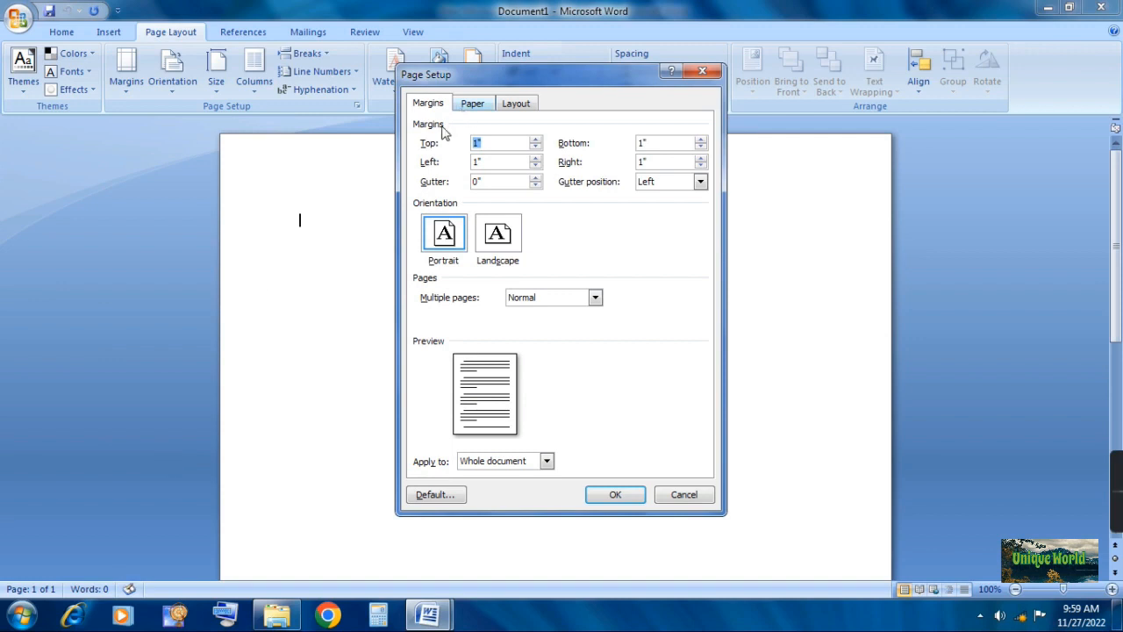
{"action": "double_click", "coordinate": [535, 146]}
{"action": "left_click", "coordinate": [535, 146]}
{"action": "left_click", "coordinate": [535, 146]}
{"action": "left_click", "coordinate": [535, 146]}
{"action": "left_click", "coordinate": [536, 146]}
{"action": "left_click", "coordinate": [535, 146]}
{"action": "left_click", "coordinate": [536, 146]}
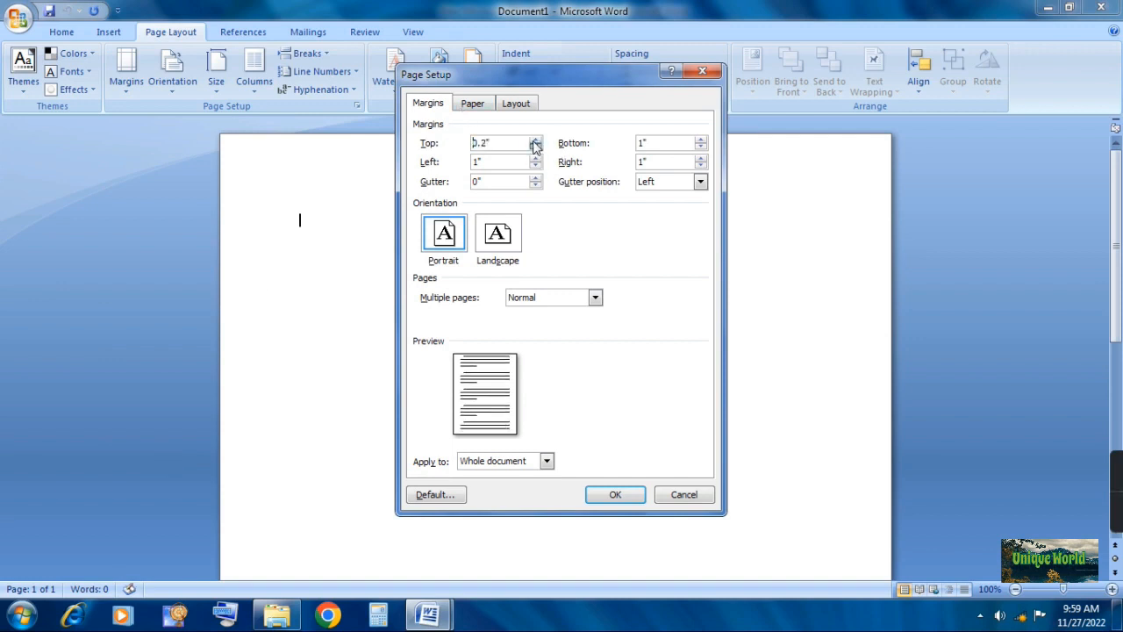
{"action": "left_click", "coordinate": [535, 146]}
{"action": "left_click", "coordinate": [535, 146]}
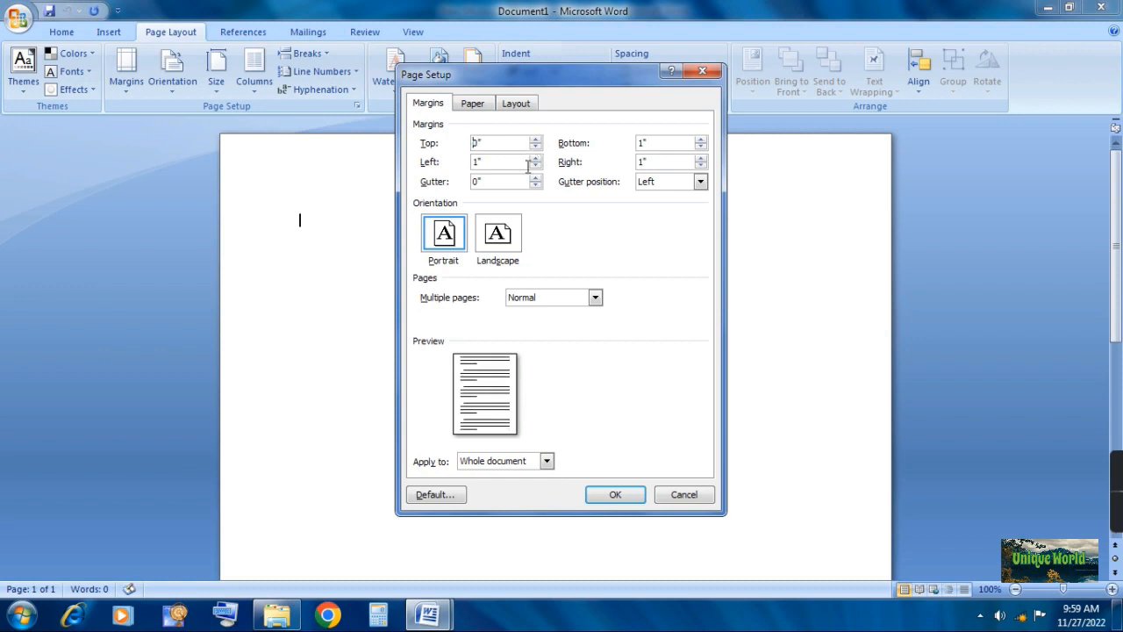
Set the left and right margins to 0", reduce the bottom margin to 0.1", and apply the page setup
{"action": "left_click", "coordinate": [534, 166]}
{"action": "key", "text": "Down"}
{"action": "key", "text": "Down"}
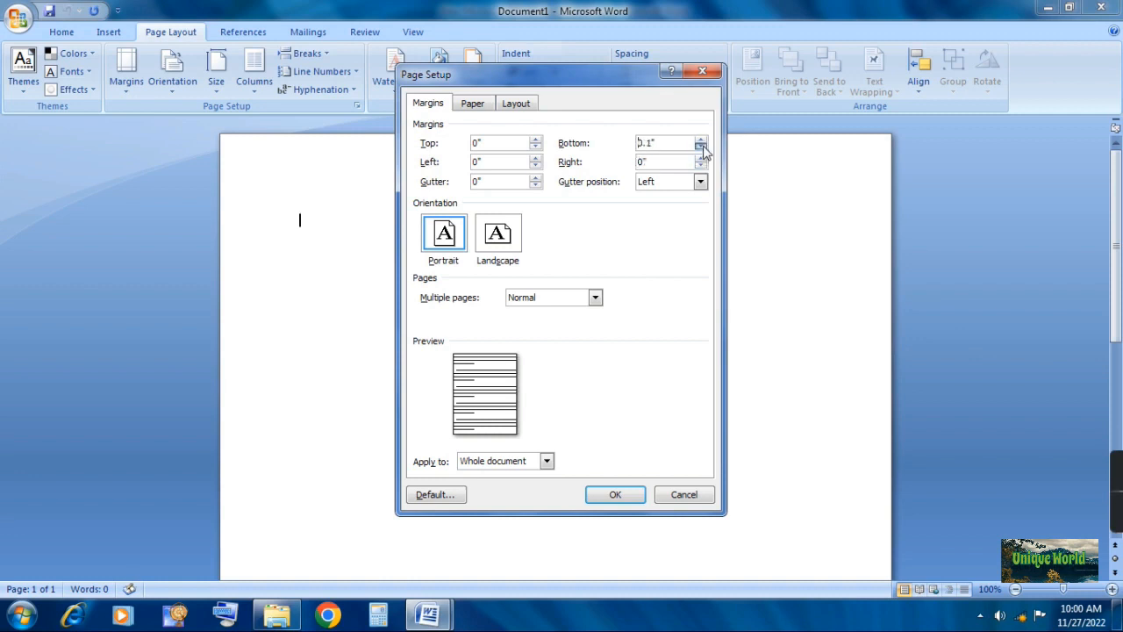
{"action": "left_click", "coordinate": [615, 494]}
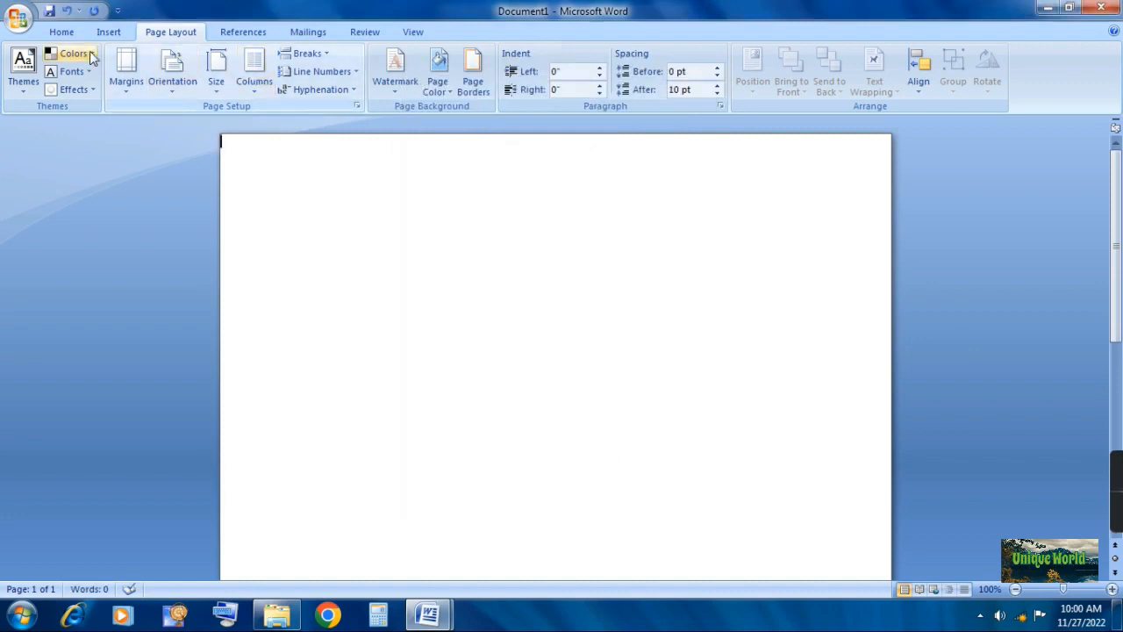
Insert a table with two columns and three rows at the start of the page
{"action": "left_click", "coordinate": [110, 32]}
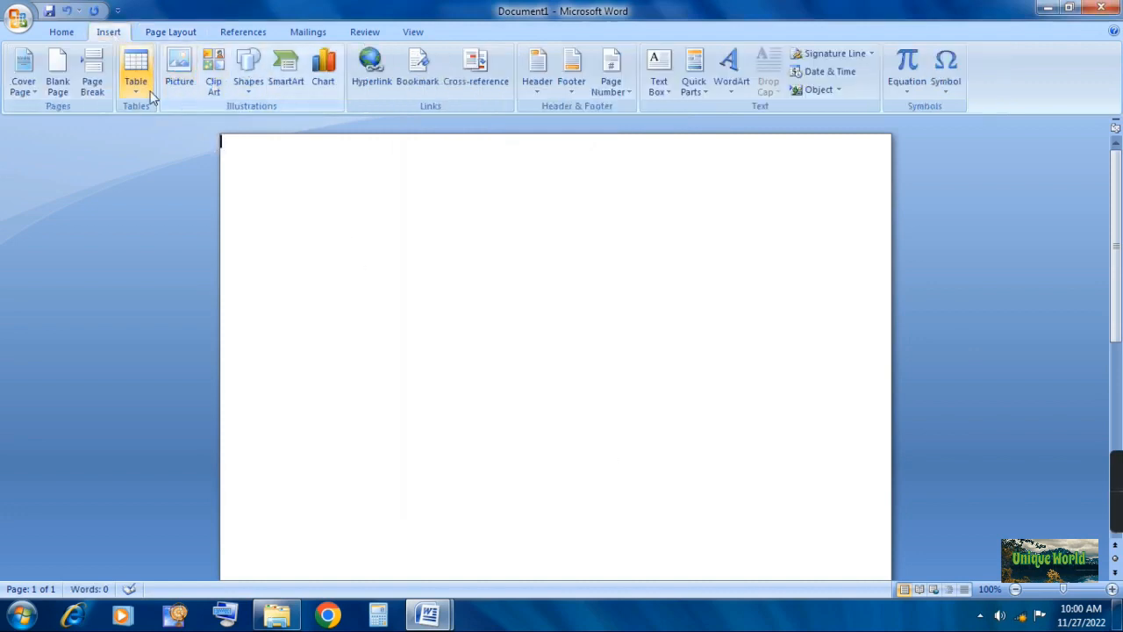
{"action": "left_click", "coordinate": [136, 77]}
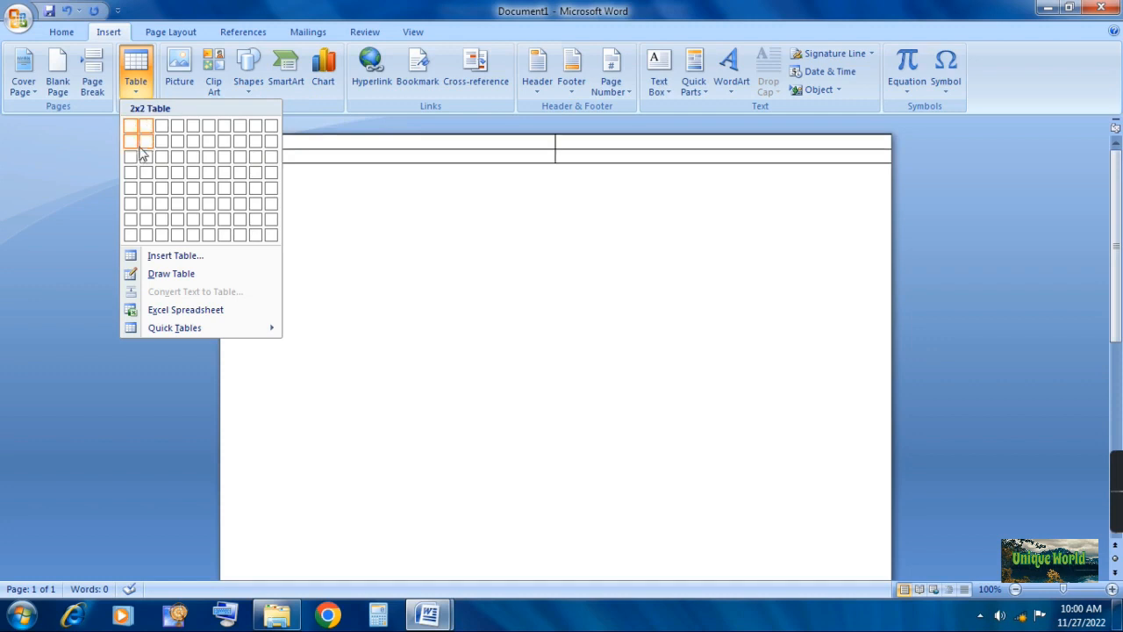
{"action": "left_click", "coordinate": [144, 158]}
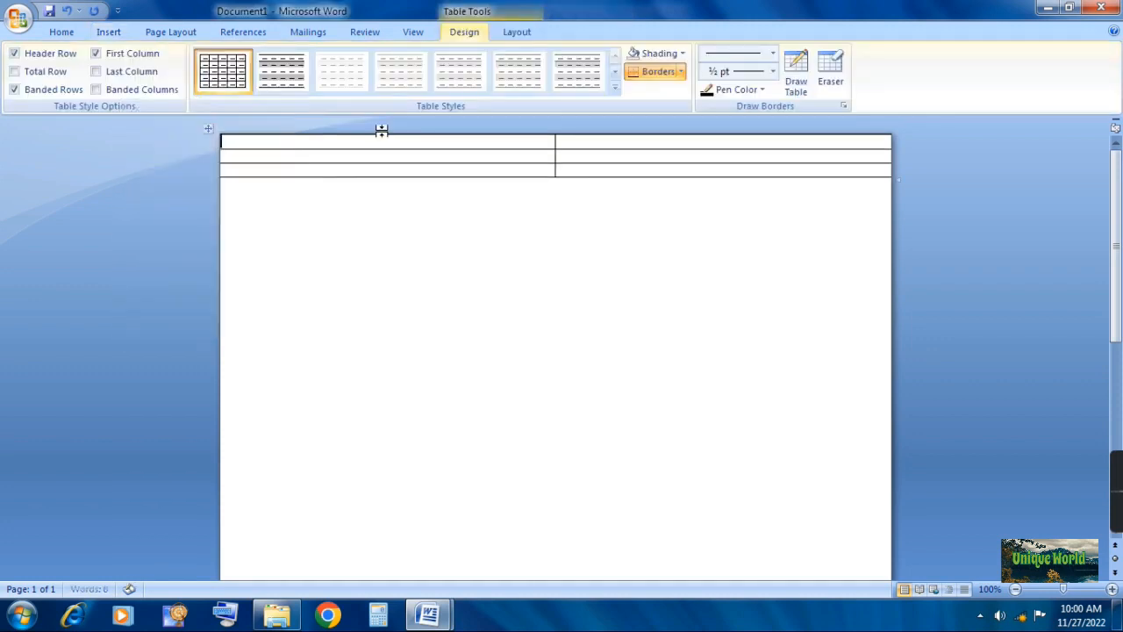
Set the height of the table's first row to 1"
{"action": "left_click", "coordinate": [519, 33]}
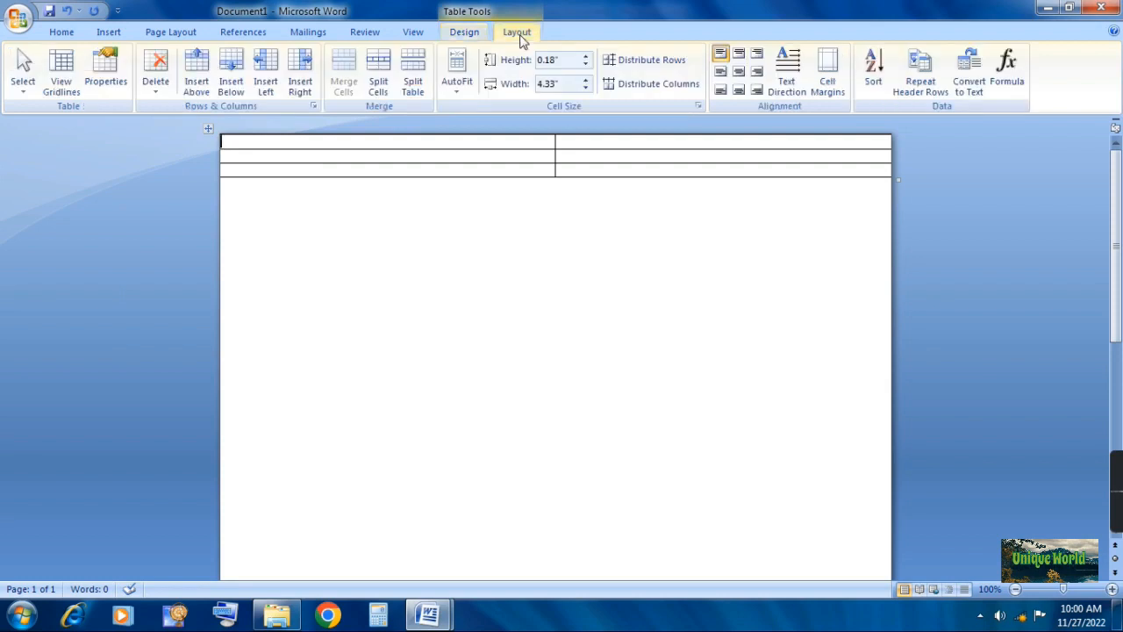
{"action": "left_click", "coordinate": [587, 57]}
{"action": "left_click", "coordinate": [587, 57]}
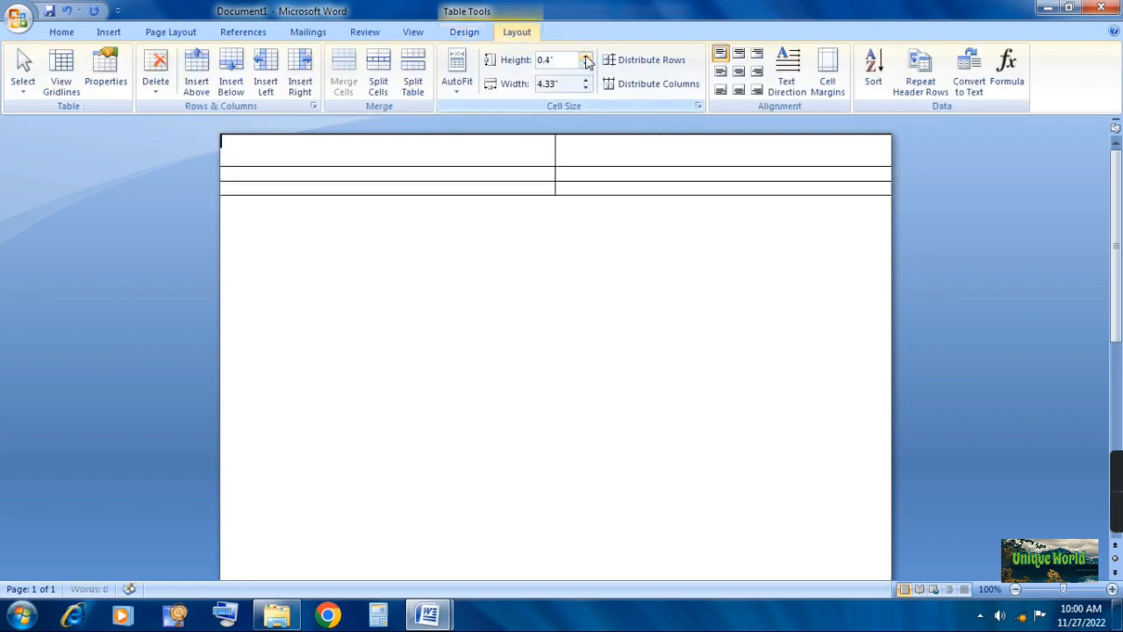
{"action": "left_click", "coordinate": [587, 57]}
{"action": "left_click", "coordinate": [586, 58]}
{"action": "left_click", "coordinate": [586, 57]}
{"action": "left_click", "coordinate": [586, 58]}
{"action": "left_click", "coordinate": [586, 57]}
{"action": "left_click", "coordinate": [586, 57]}
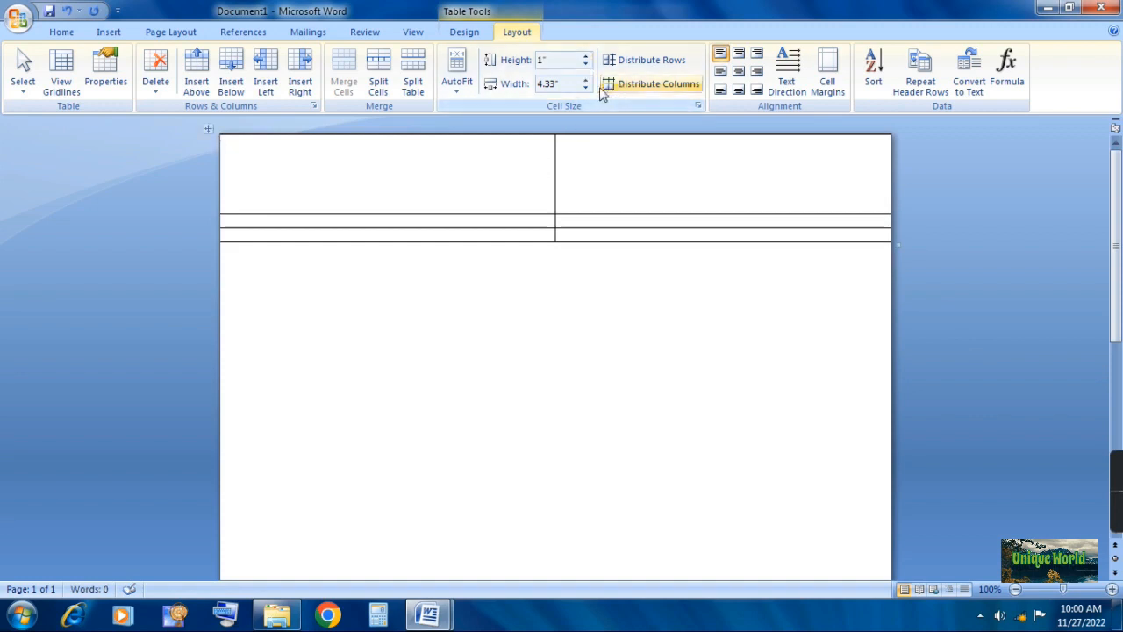
Set the first column's width to 1" and the second column's width to 7.7"
{"action": "left_click", "coordinate": [585, 88]}
{"action": "left_click", "coordinate": [586, 88]}
{"action": "left_click_drag", "start_coordinate": [589, 88], "coordinate": [589, 86]}
{"action": "left_click", "coordinate": [468, 188]}
{"action": "left_click", "coordinate": [588, 80]}
{"action": "left_click", "coordinate": [589, 81]}
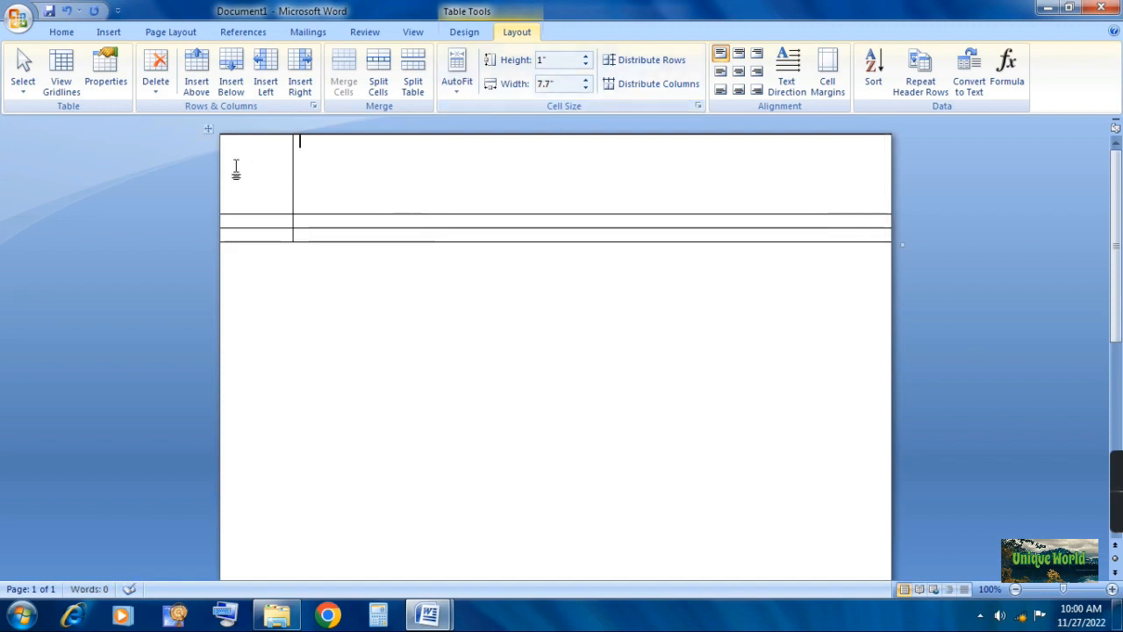
{"action": "left_click", "coordinate": [207, 123]}
{"action": "left_click", "coordinate": [264, 181]}
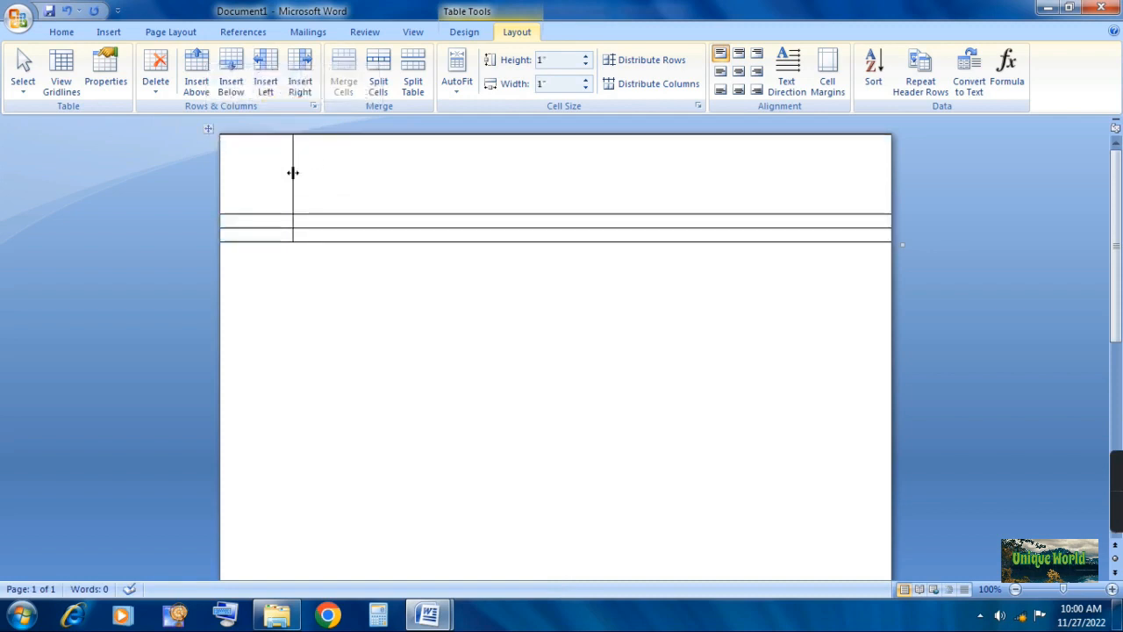
Split the second-column cells of the second and third rows into 14 columns and 2 rows
{"action": "left_click", "coordinate": [272, 221]}
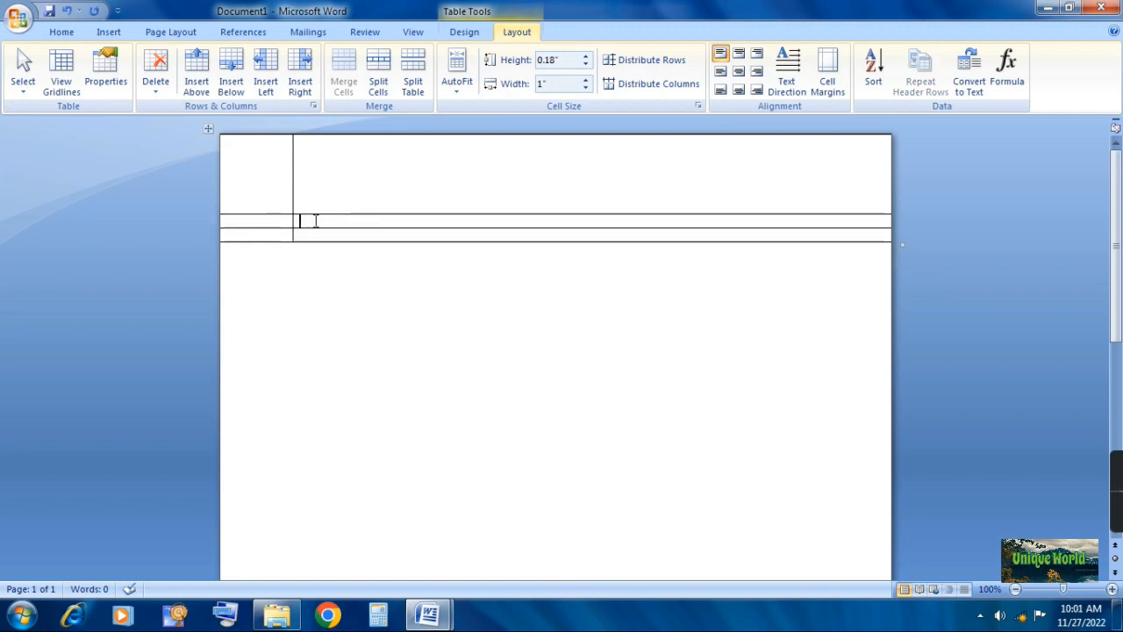
{"action": "left_click_drag", "start_coordinate": [315, 220], "coordinate": [328, 231]}
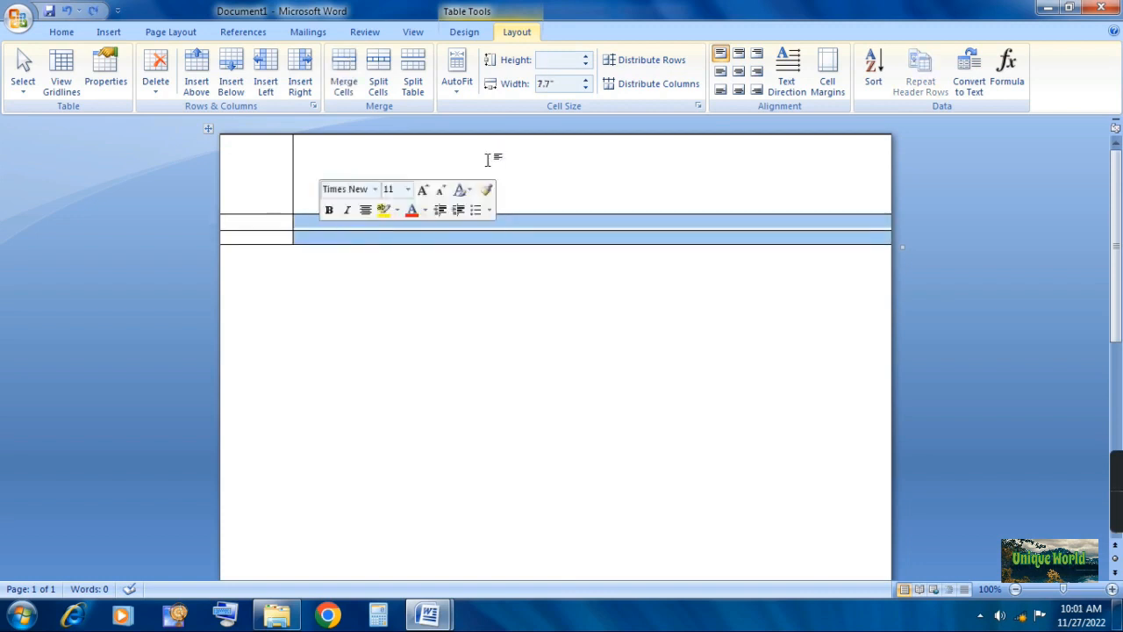
{"action": "left_click", "coordinate": [382, 88]}
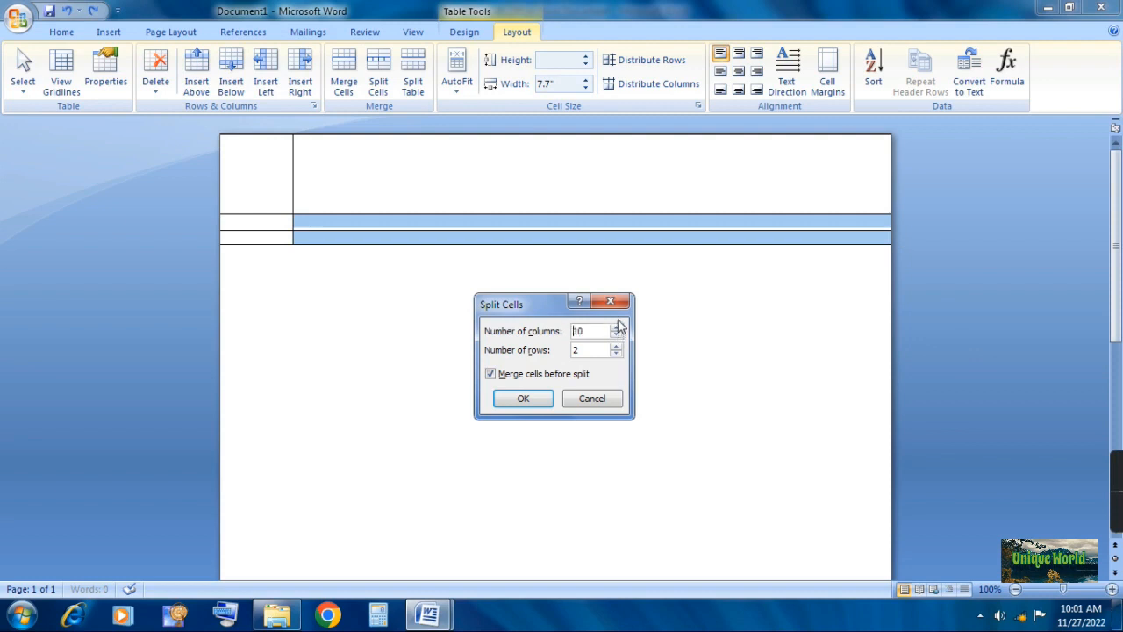
{"action": "left_click", "coordinate": [519, 399]}
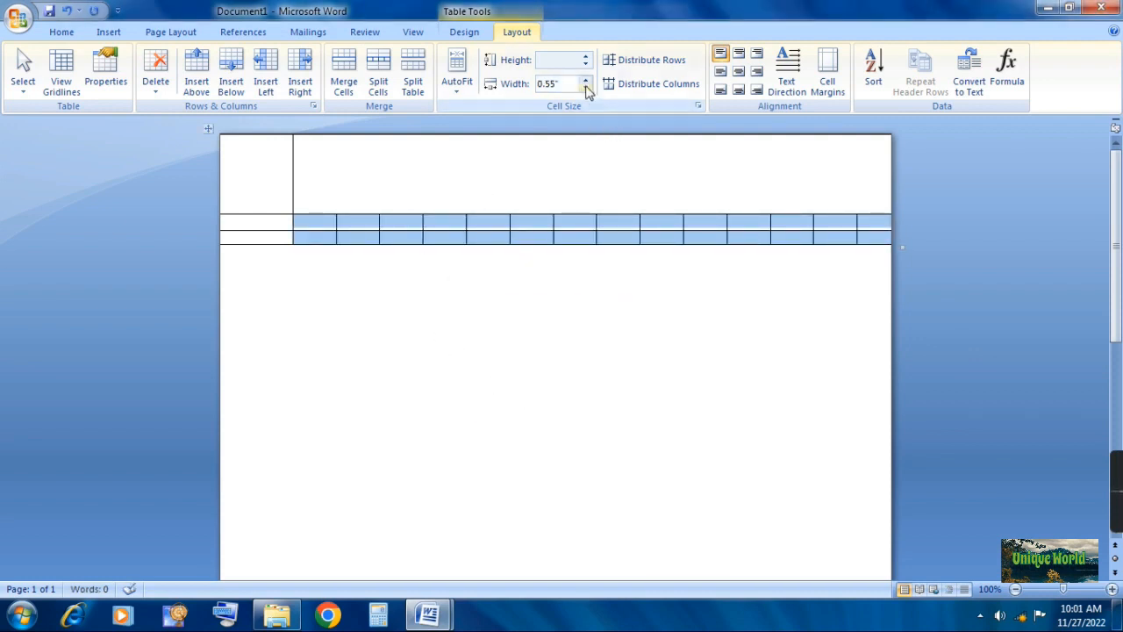
Set the height of the two split rows to 0.4"
{"action": "left_click", "coordinate": [587, 56]}
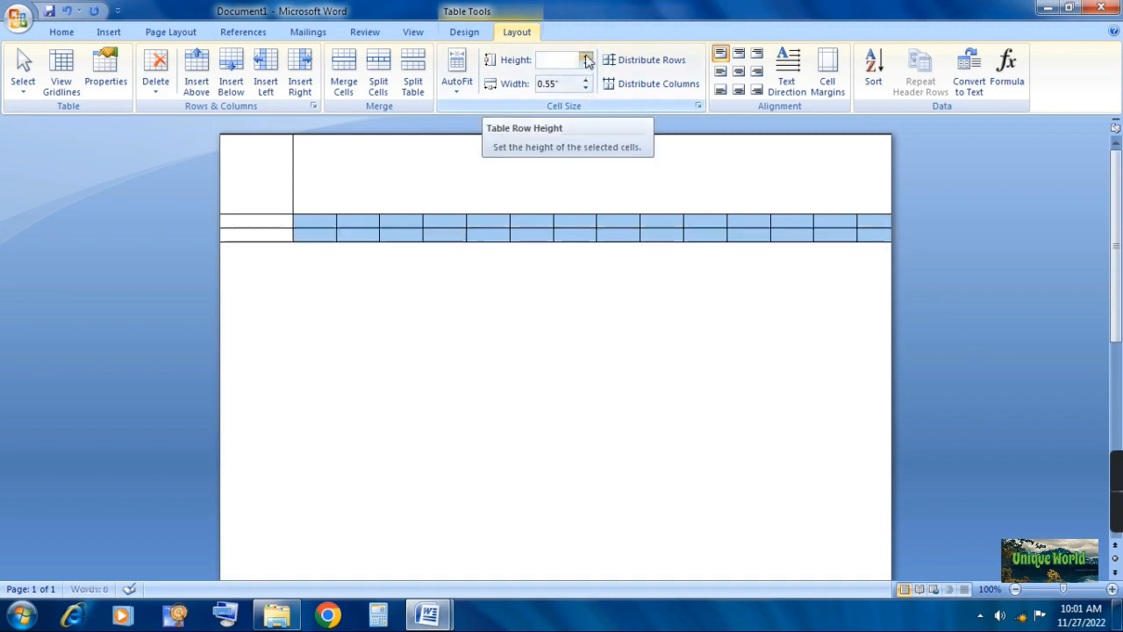
{"action": "left_click", "coordinate": [586, 56]}
{"action": "left_click", "coordinate": [586, 56]}
{"action": "left_click", "coordinate": [587, 56]}
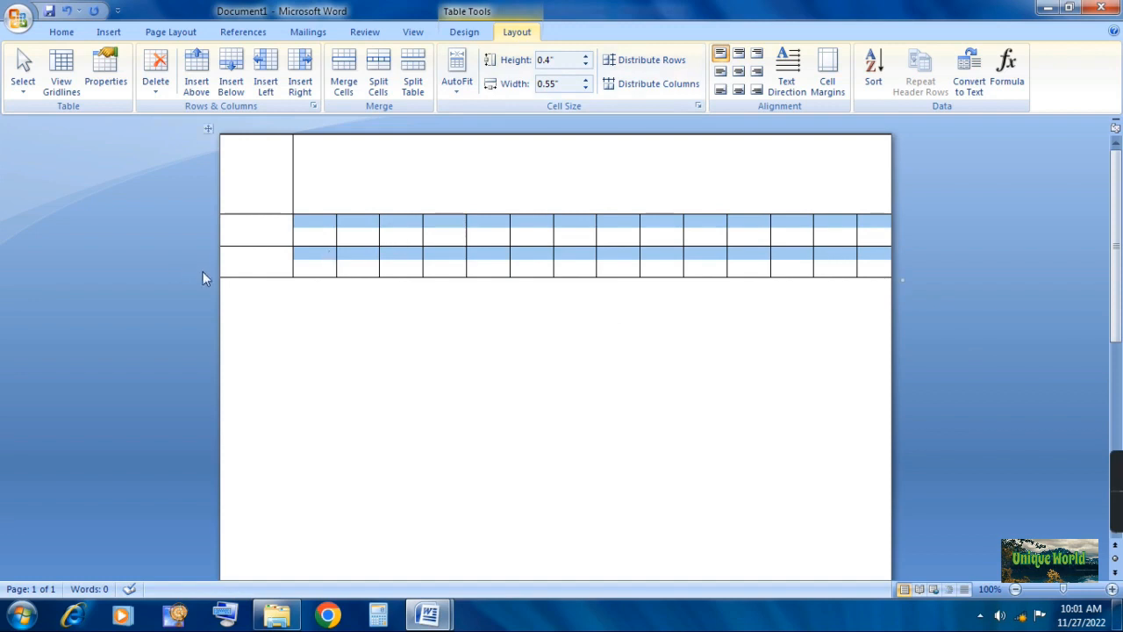
Insert rows repeatedly below the table's last row to extend the grid down the page
{"action": "left_click", "coordinate": [256, 261]}
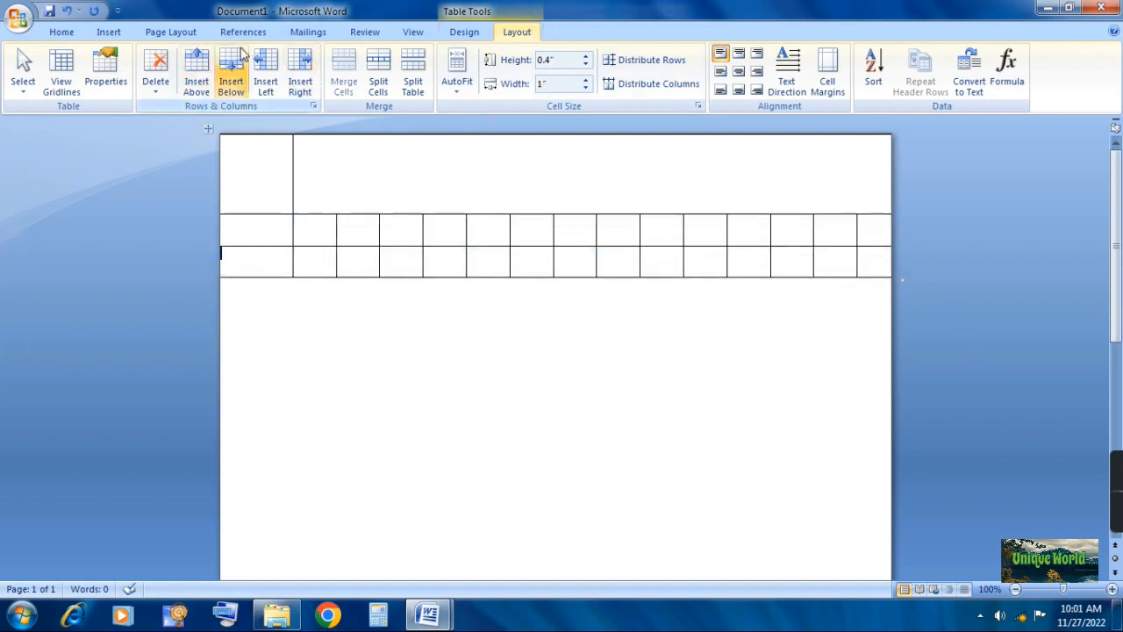
{"action": "left_click", "coordinate": [233, 80]}
{"action": "double_click", "coordinate": [233, 80]}
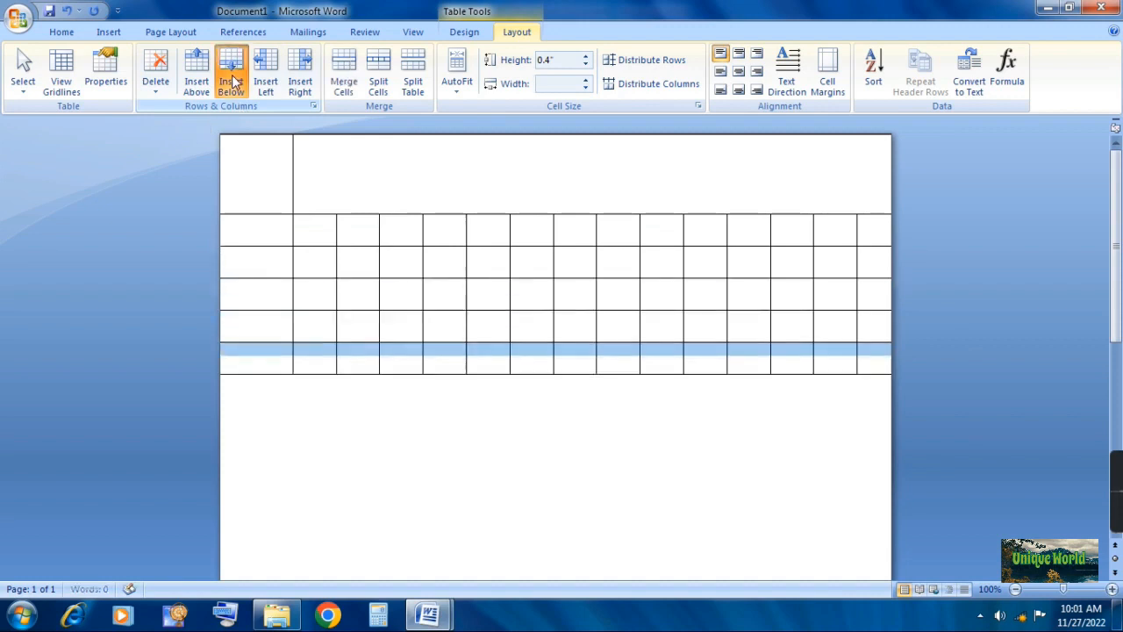
{"action": "double_click", "coordinate": [233, 81]}
{"action": "double_click", "coordinate": [233, 81]}
{"action": "double_click", "coordinate": [233, 81]}
{"action": "scroll", "coordinate": [326, 314], "scroll_direction": "down", "scroll_amount": 4}
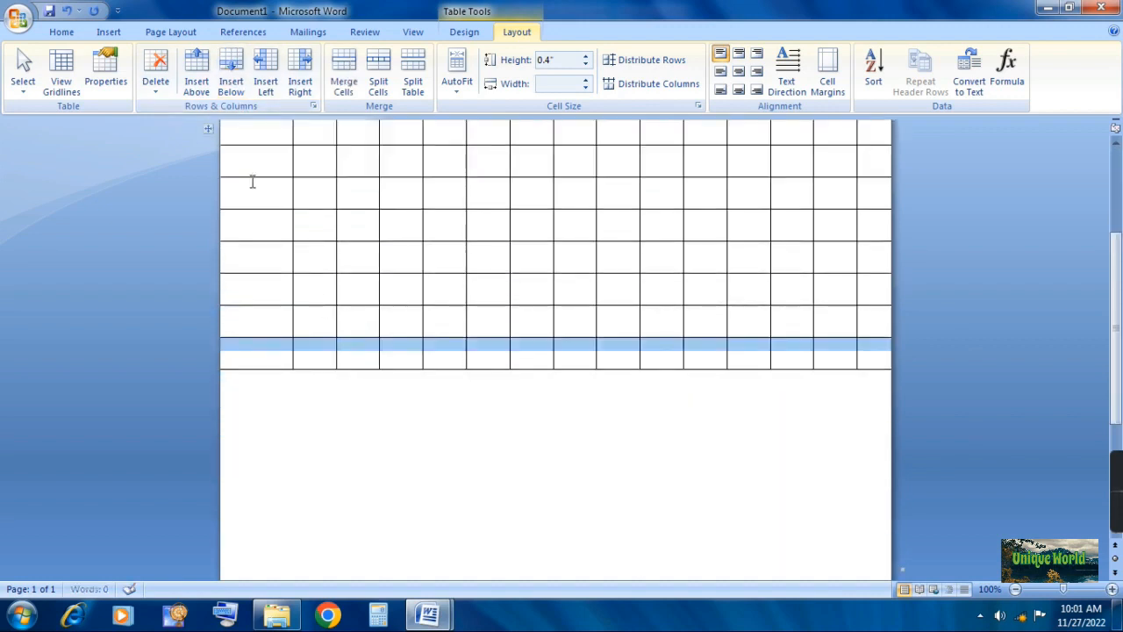
{"action": "double_click", "coordinate": [229, 79]}
{"action": "double_click", "coordinate": [230, 79]}
{"action": "scroll", "coordinate": [377, 357], "scroll_direction": "down", "scroll_amount": 3}
{"action": "scroll", "coordinate": [367, 355], "scroll_direction": "up", "scroll_amount": 1}
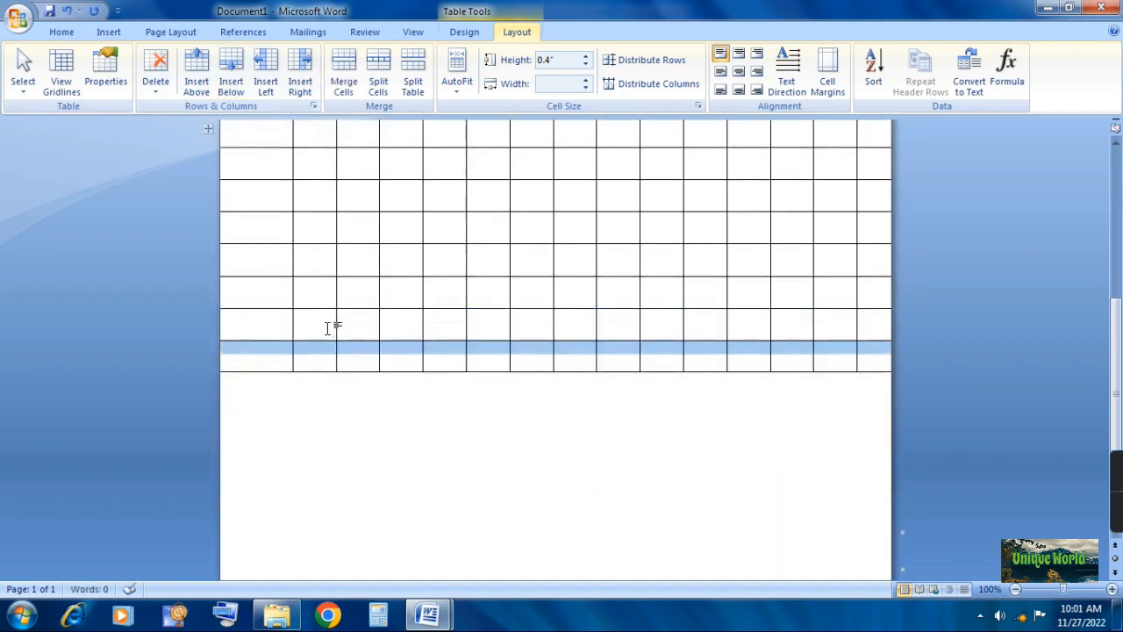
{"action": "scroll", "coordinate": [338, 323], "scroll_direction": "down", "scroll_amount": 2}
{"action": "left_click", "coordinate": [231, 77]}
{"action": "double_click", "coordinate": [231, 77]}
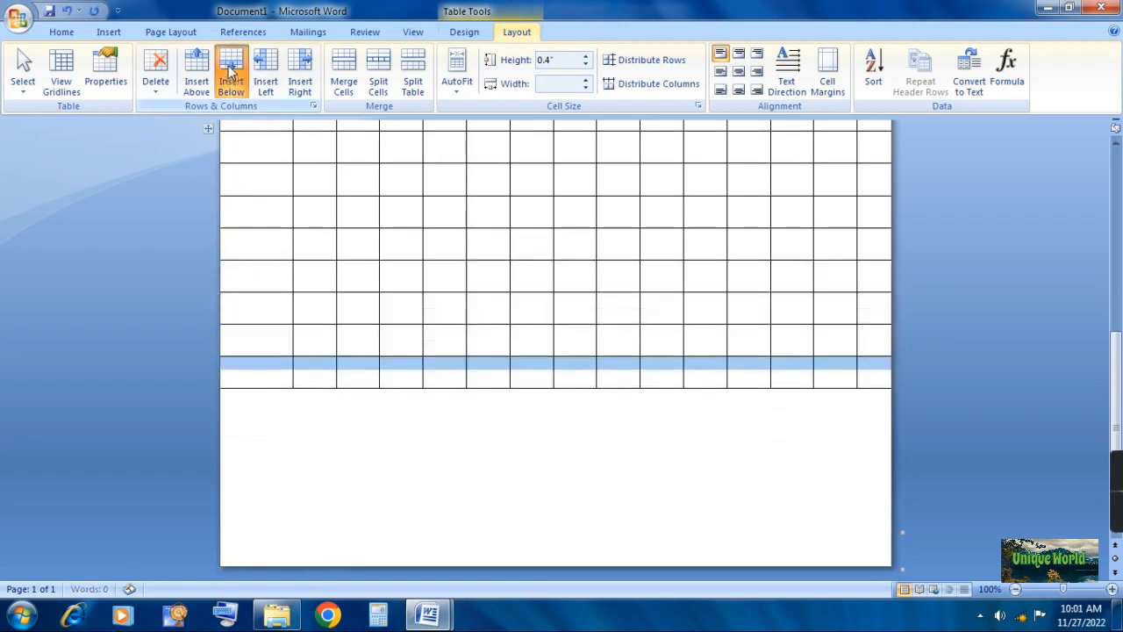
{"action": "double_click", "coordinate": [232, 77]}
{"action": "left_click", "coordinate": [232, 77]}
{"action": "left_click", "coordinate": [232, 77]}
{"action": "scroll", "coordinate": [464, 409], "scroll_direction": "up", "scroll_amount": 6}
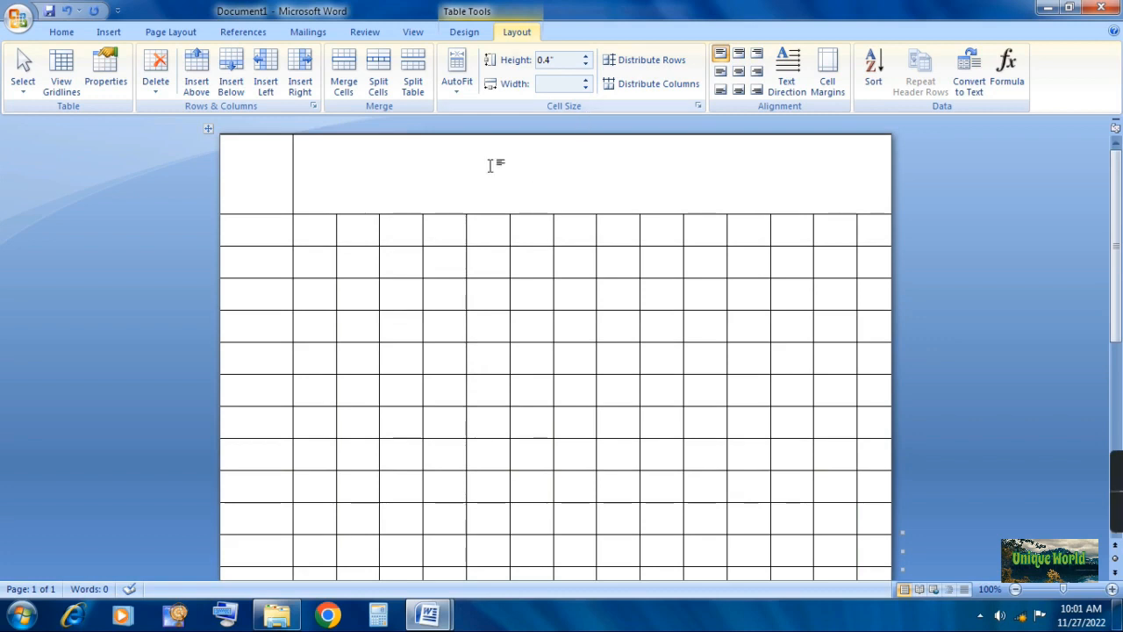
Draw red double-line borders along the header row's lower edge and between the header row's two cells
{"action": "left_click", "coordinate": [465, 31]}
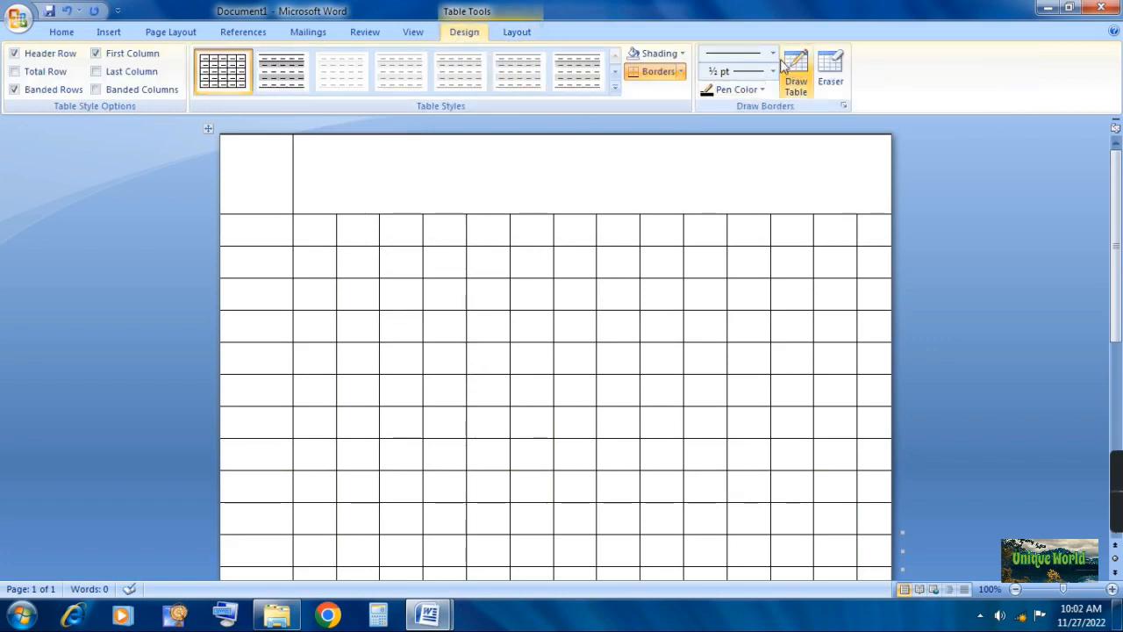
{"action": "left_click", "coordinate": [742, 54]}
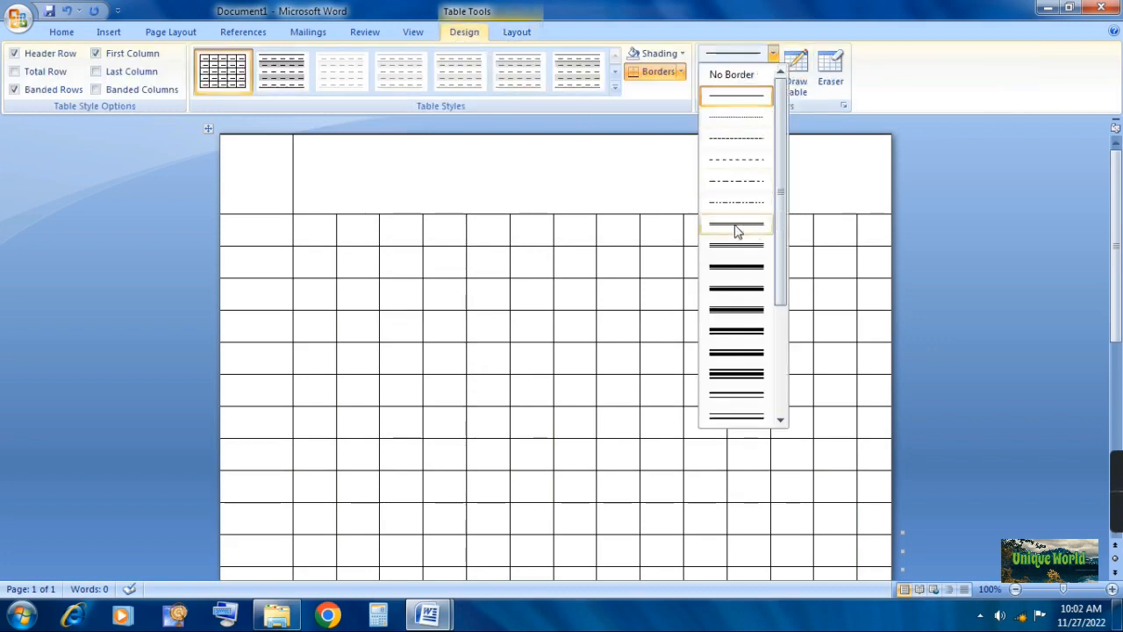
{"action": "left_click", "coordinate": [736, 229]}
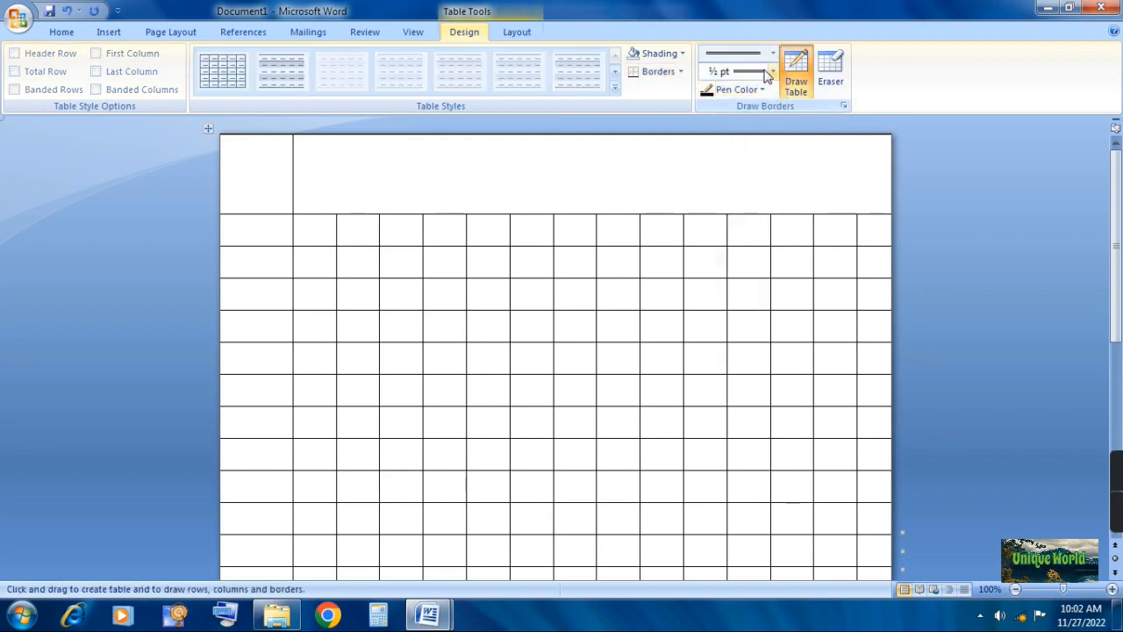
{"action": "left_click", "coordinate": [762, 91]}
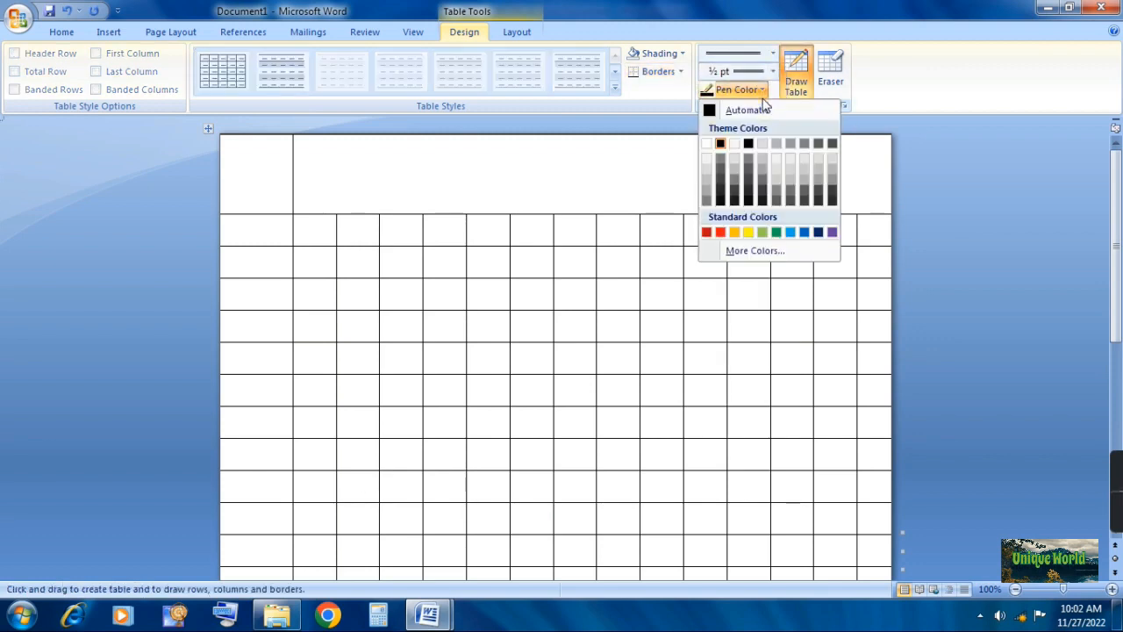
{"action": "left_click", "coordinate": [721, 232]}
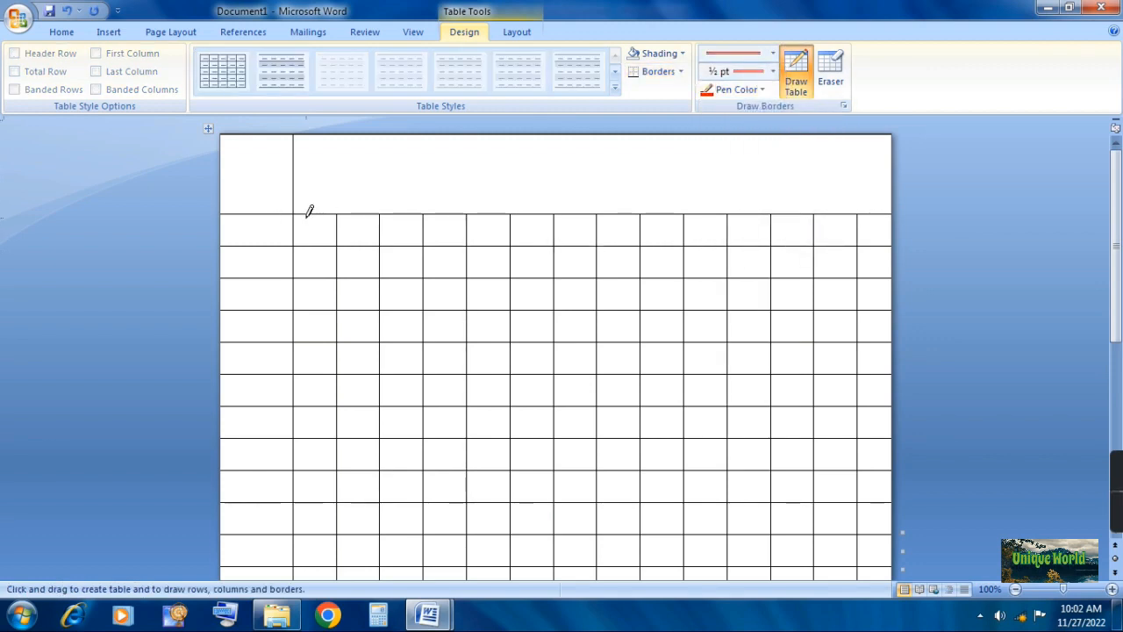
{"action": "left_click_drag", "start_coordinate": [306, 208], "coordinate": [935, 211]}
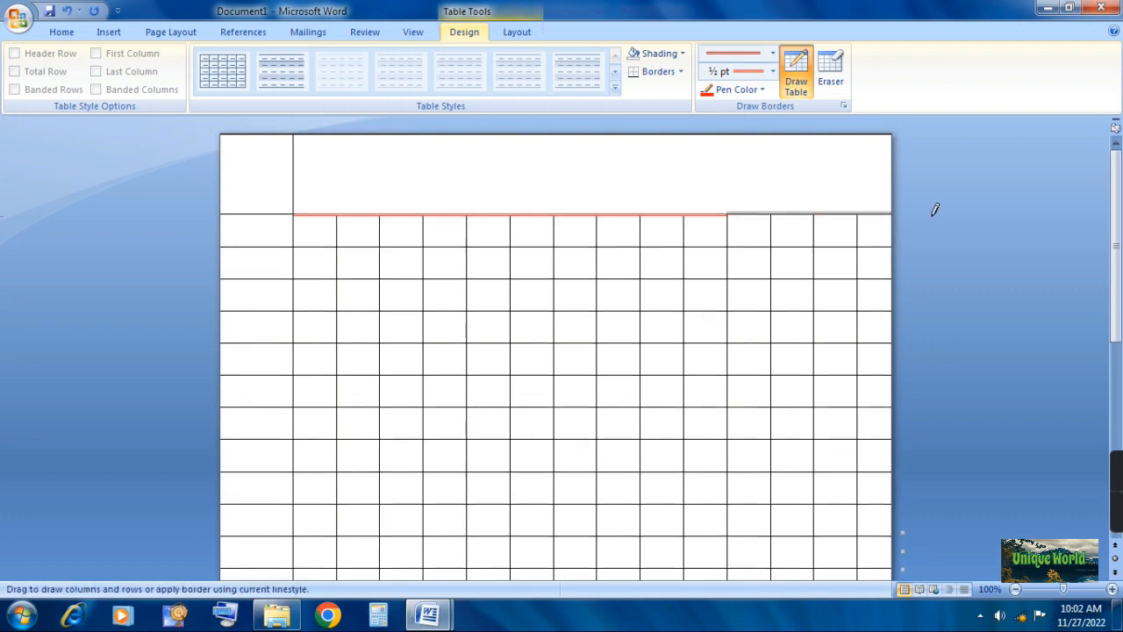
{"action": "left_click_drag", "start_coordinate": [180, 209], "coordinate": [296, 123]}
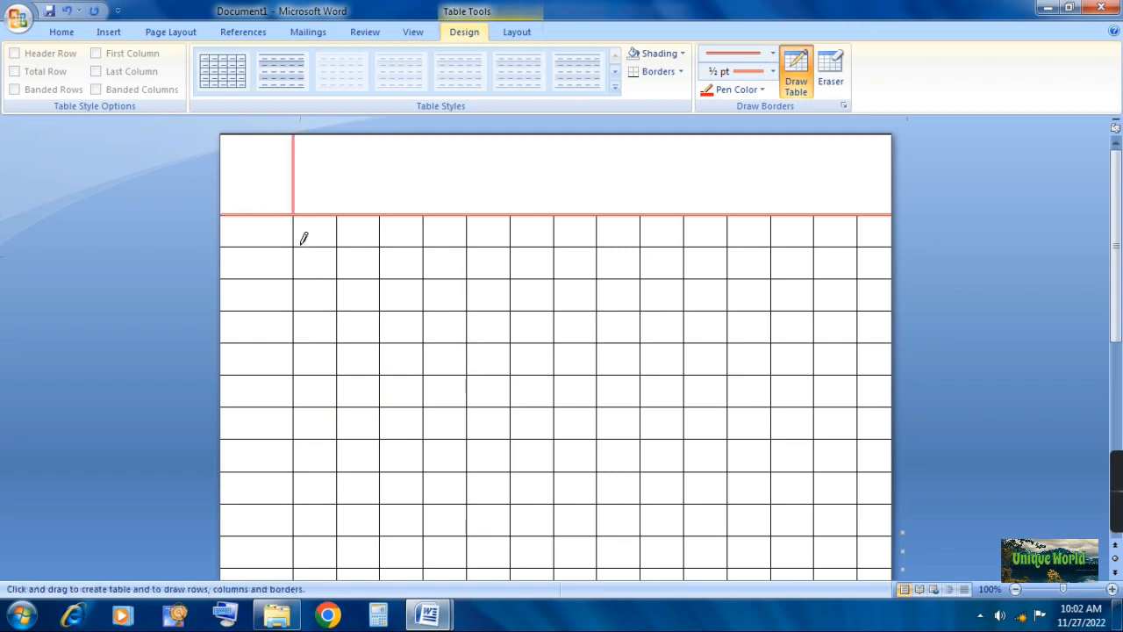
Extend the red double-line border down the first column's inner edge to the table's last row and stop drawing borders
{"action": "left_click_drag", "start_coordinate": [297, 207], "coordinate": [307, 506]}
{"action": "scroll", "coordinate": [311, 449], "scroll_direction": "down", "scroll_amount": 4}
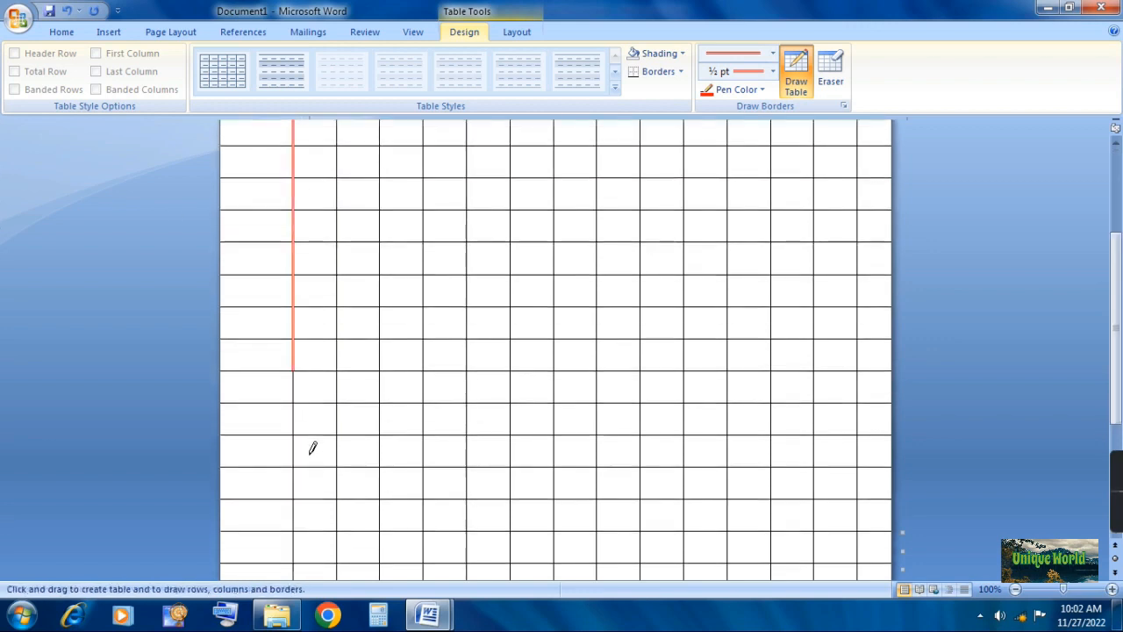
{"action": "scroll", "coordinate": [298, 368], "scroll_direction": "down", "scroll_amount": 5}
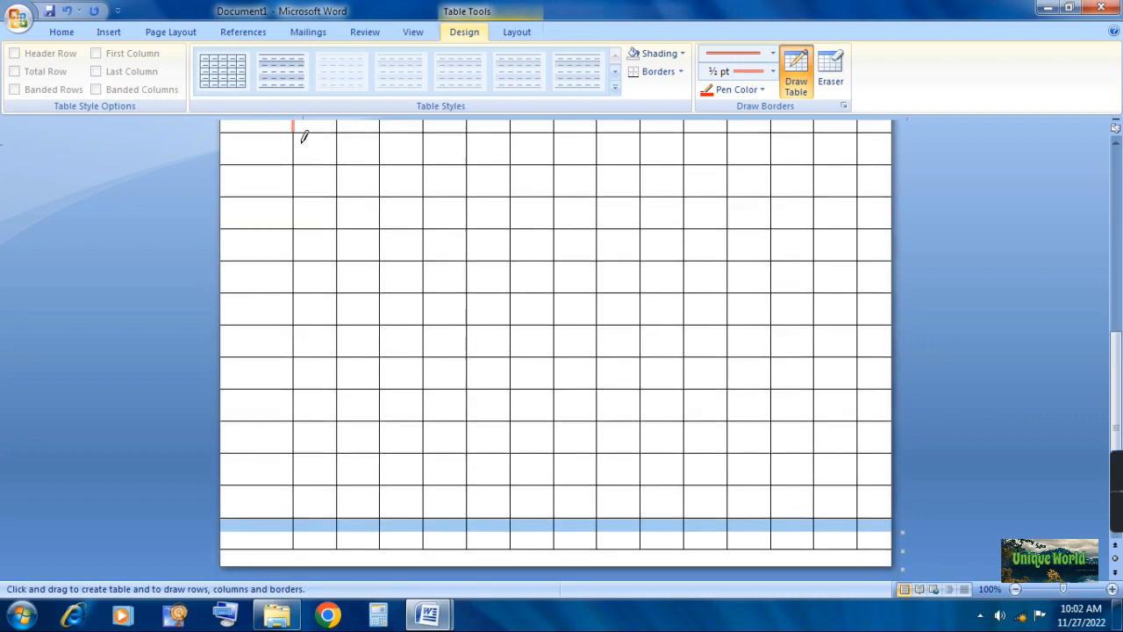
{"action": "mouse_move", "coordinate": [296, 125]}
{"action": "left_mouse_down"}
{"action": "mouse_move", "coordinate": [266, 441]}
{"action": "mouse_move", "coordinate": [311, 535]}
{"action": "mouse_move", "coordinate": [306, 550]}
{"action": "left_mouse_up"}
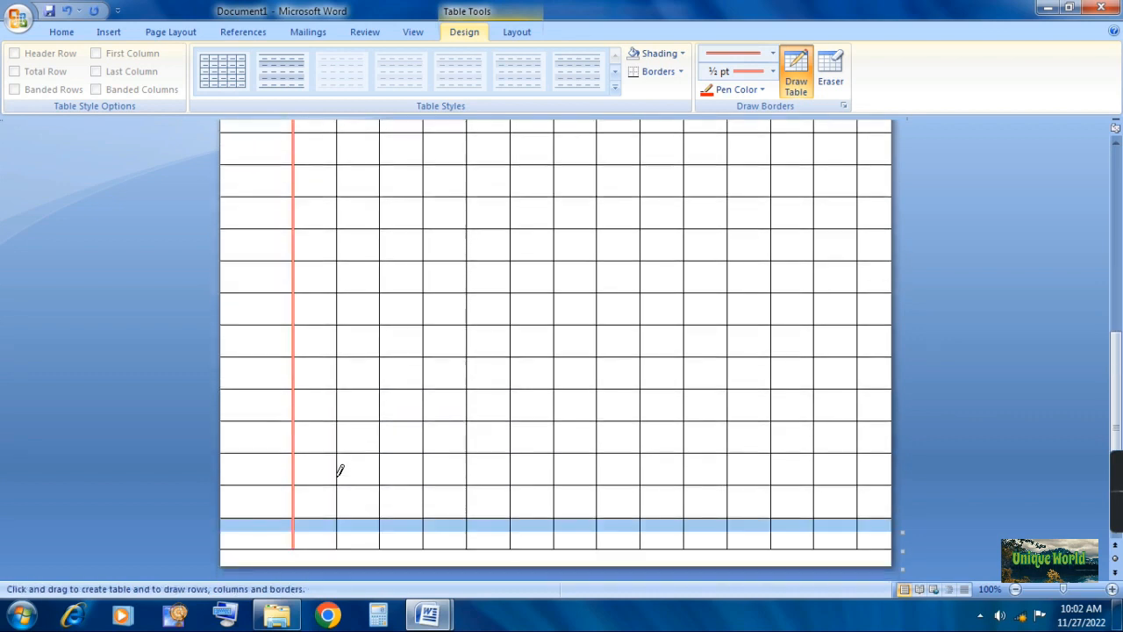
{"action": "scroll", "coordinate": [347, 444], "scroll_direction": "up", "scroll_amount": 3}
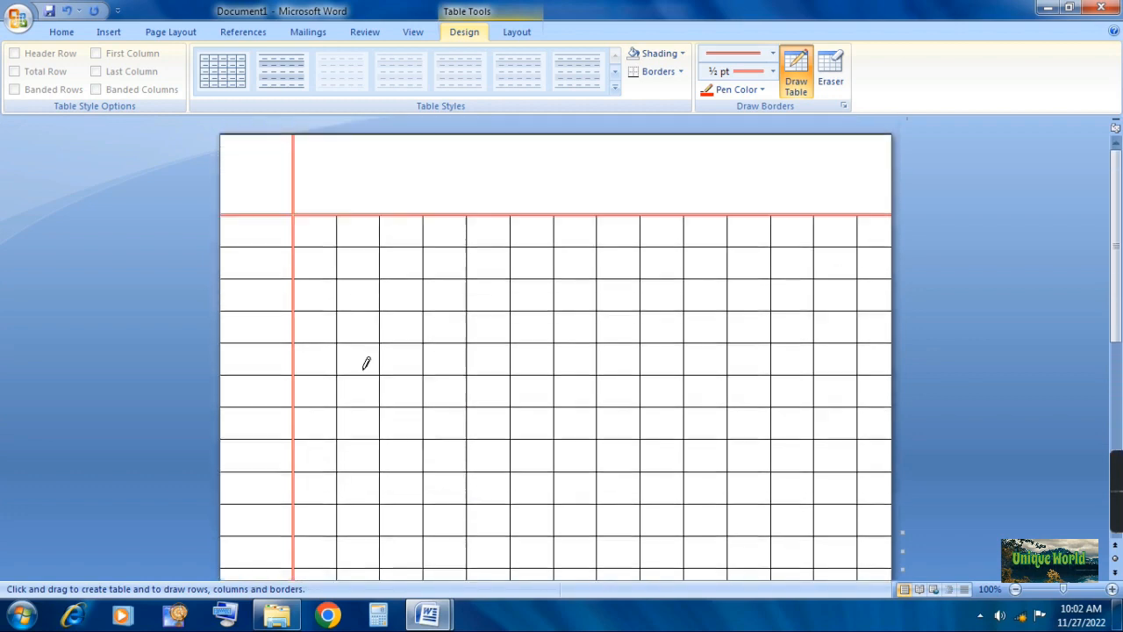
{"action": "left_click", "coordinate": [795, 76]}
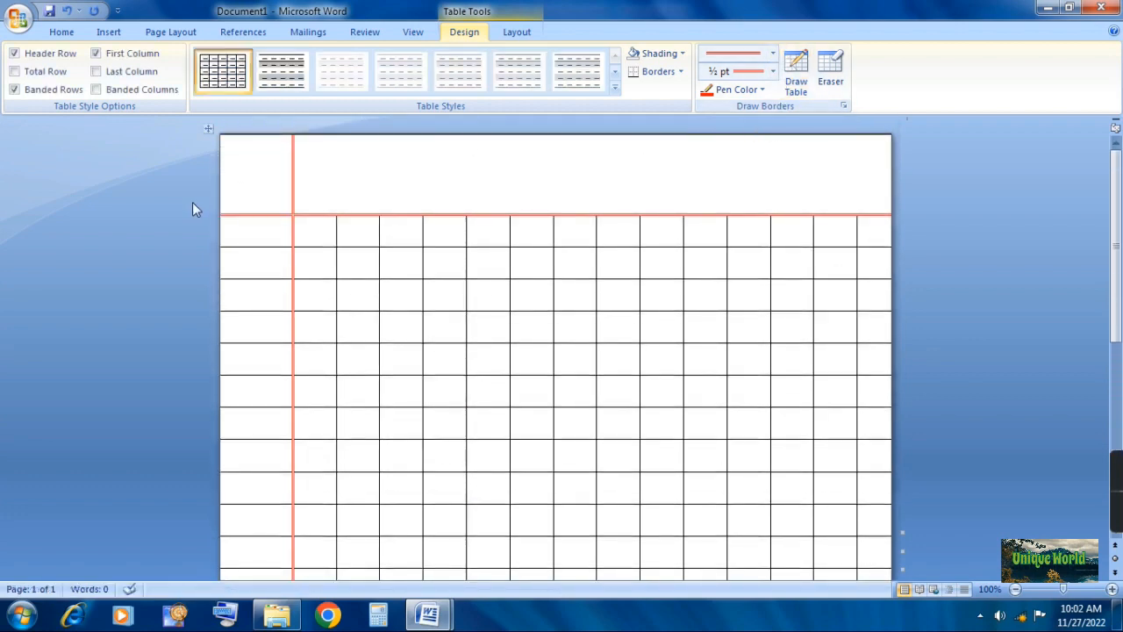
Draw a rounded rectangle about 0.82" high and 1.73" wide near the far end of the wide header cell
{"action": "left_click", "coordinate": [109, 33]}
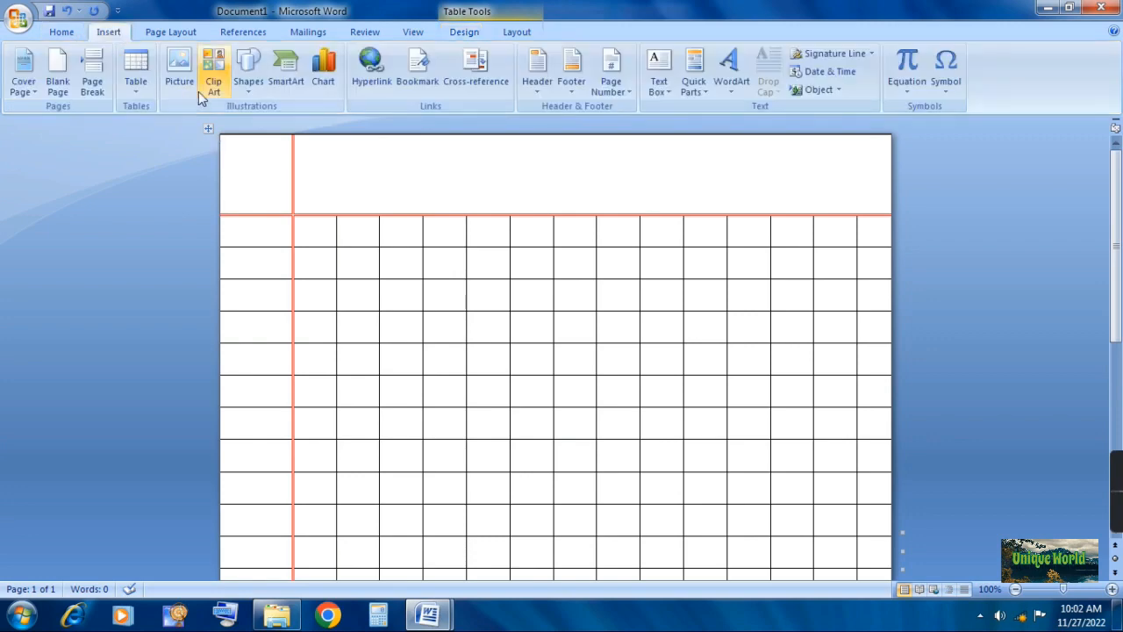
{"action": "left_click", "coordinate": [248, 84]}
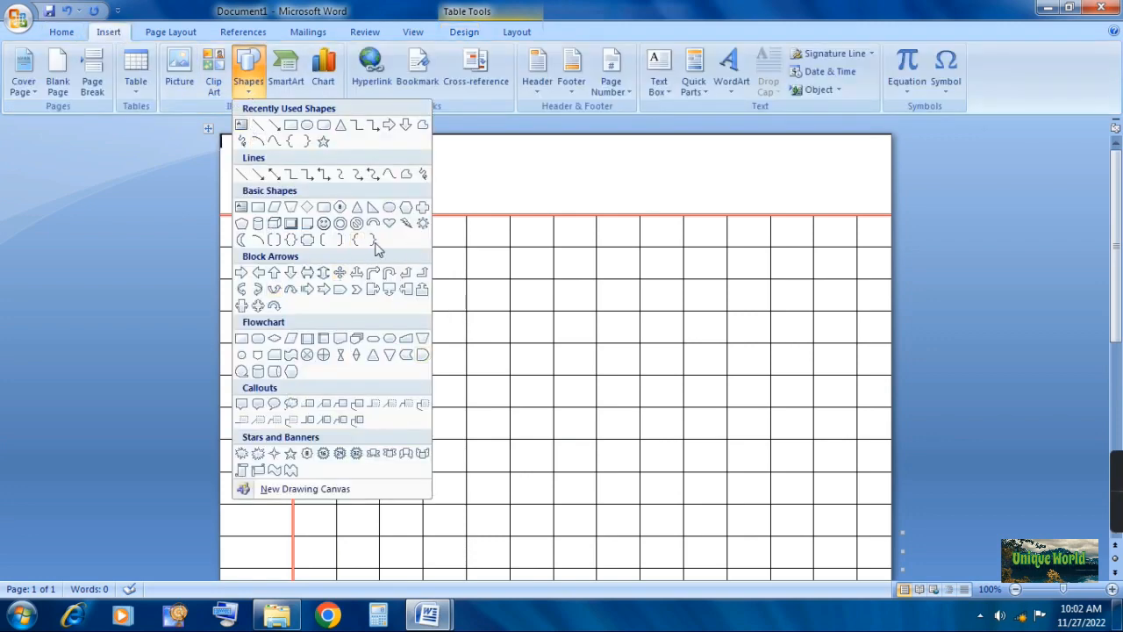
{"action": "left_click", "coordinate": [324, 125]}
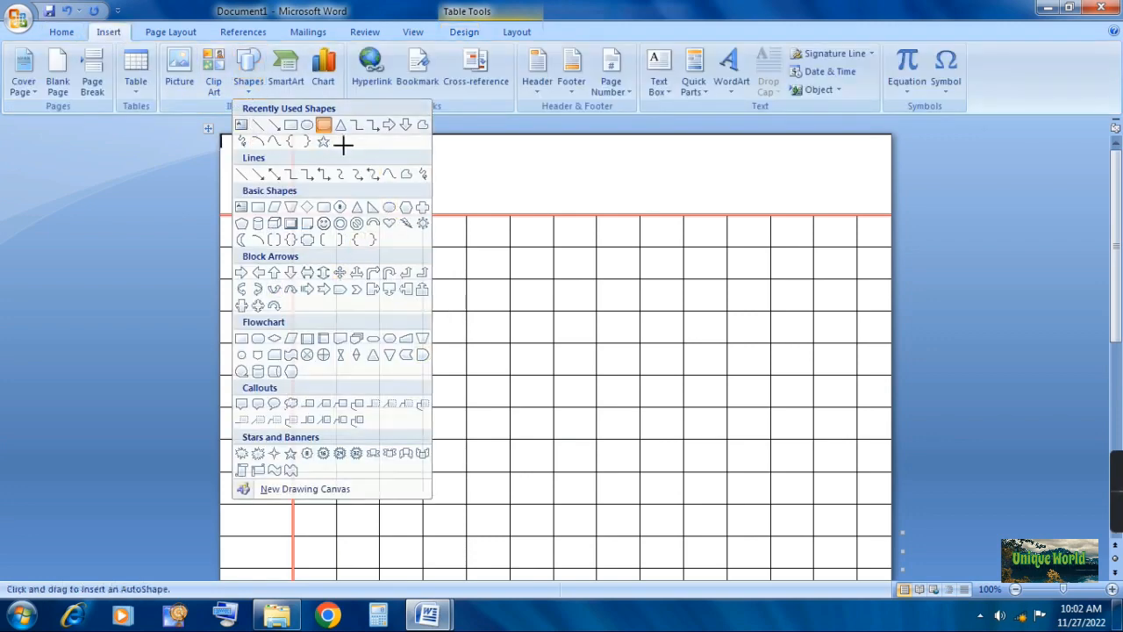
{"action": "mouse_move", "coordinate": [712, 140]}
{"action": "left_mouse_down"}
{"action": "mouse_move", "coordinate": [860, 181]}
{"action": "mouse_move", "coordinate": [869, 201]}
{"action": "mouse_move", "coordinate": [849, 206]}
{"action": "left_mouse_up"}
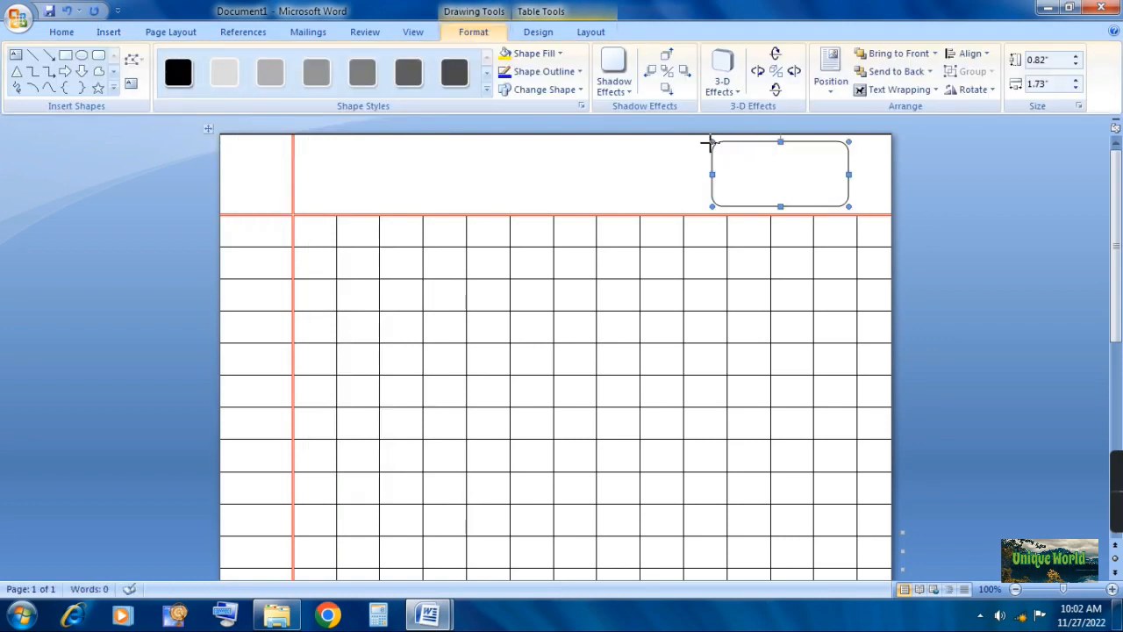
{"action": "left_click_drag", "start_coordinate": [717, 146], "coordinate": [724, 144]}
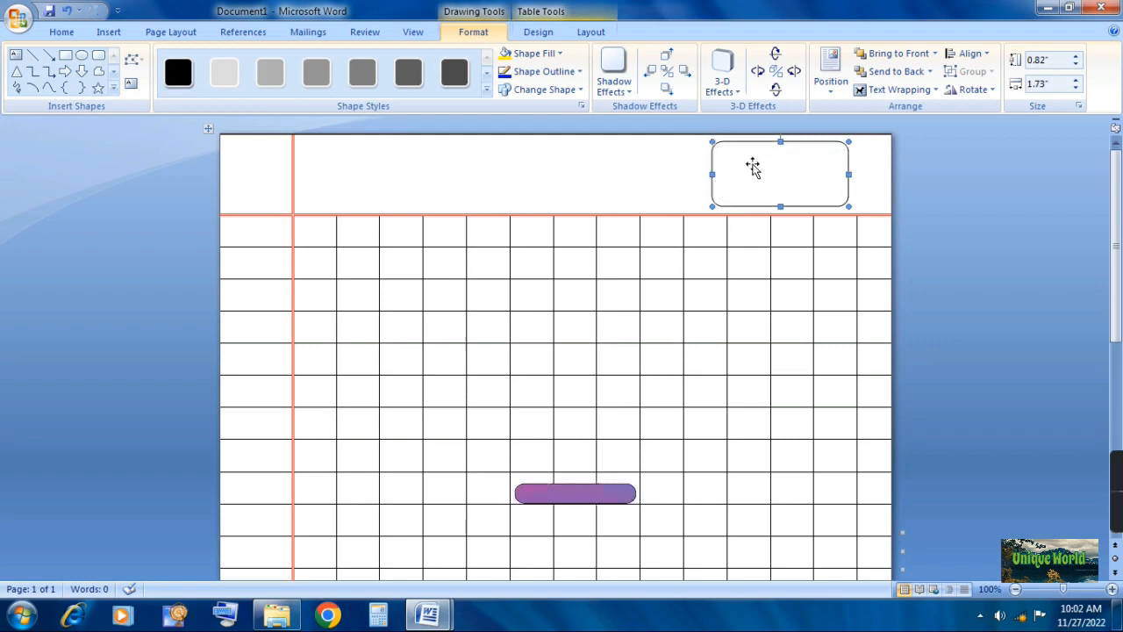
Add two text lines inside the rounded rectangle, "Date" and "Page", each followed by a row of dots
{"action": "right_click", "coordinate": [752, 165]}
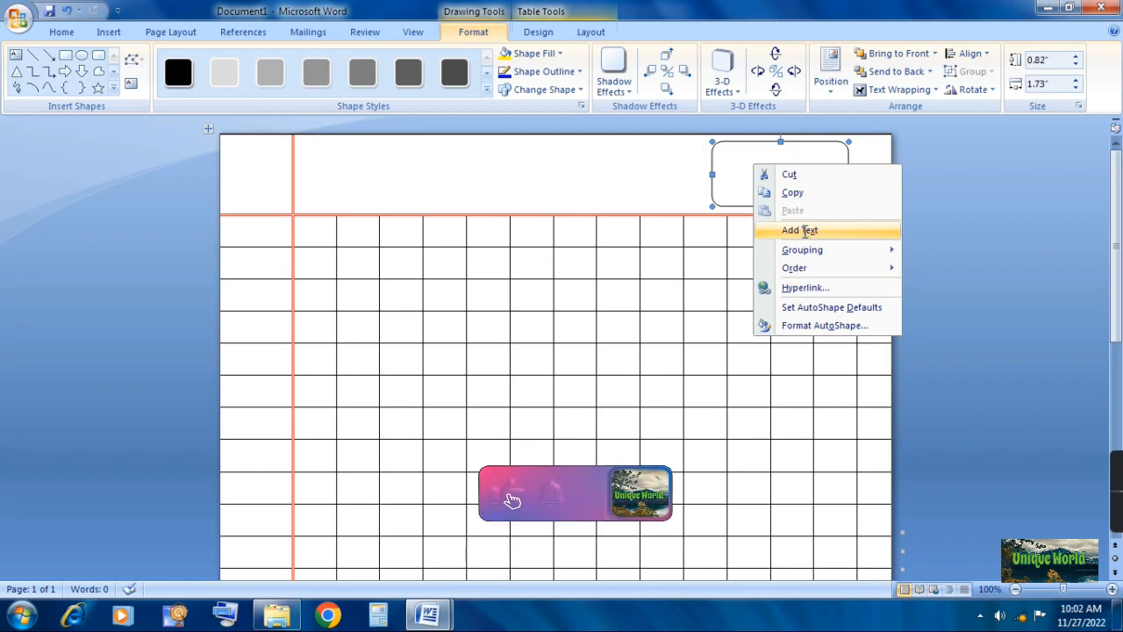
{"action": "left_click", "coordinate": [807, 232]}
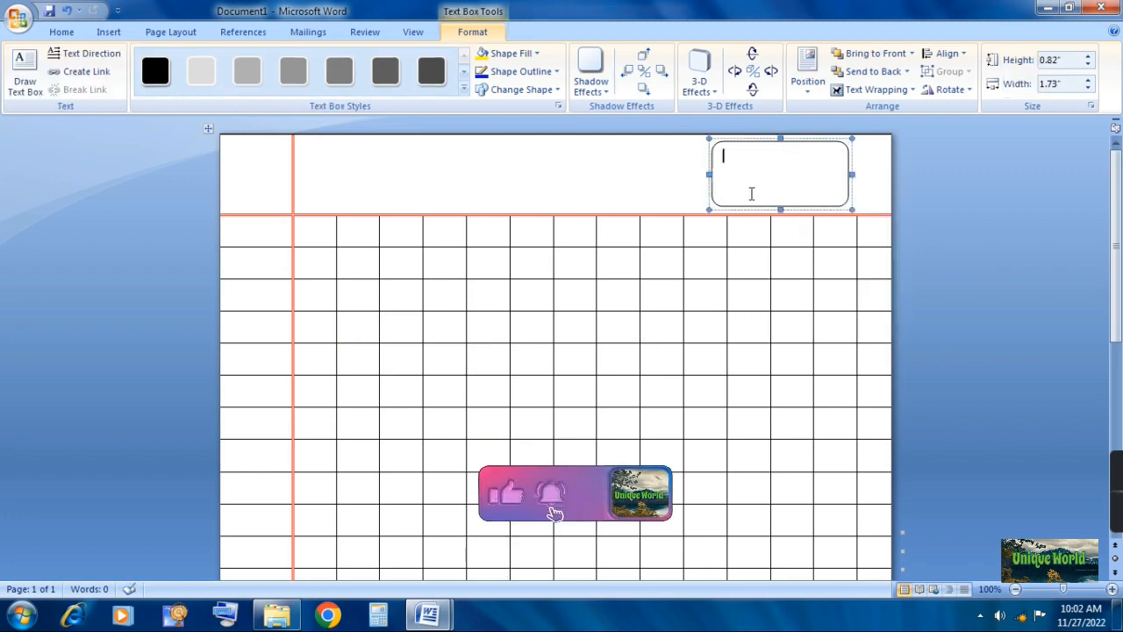
{"action": "type", "text": "Dat"}
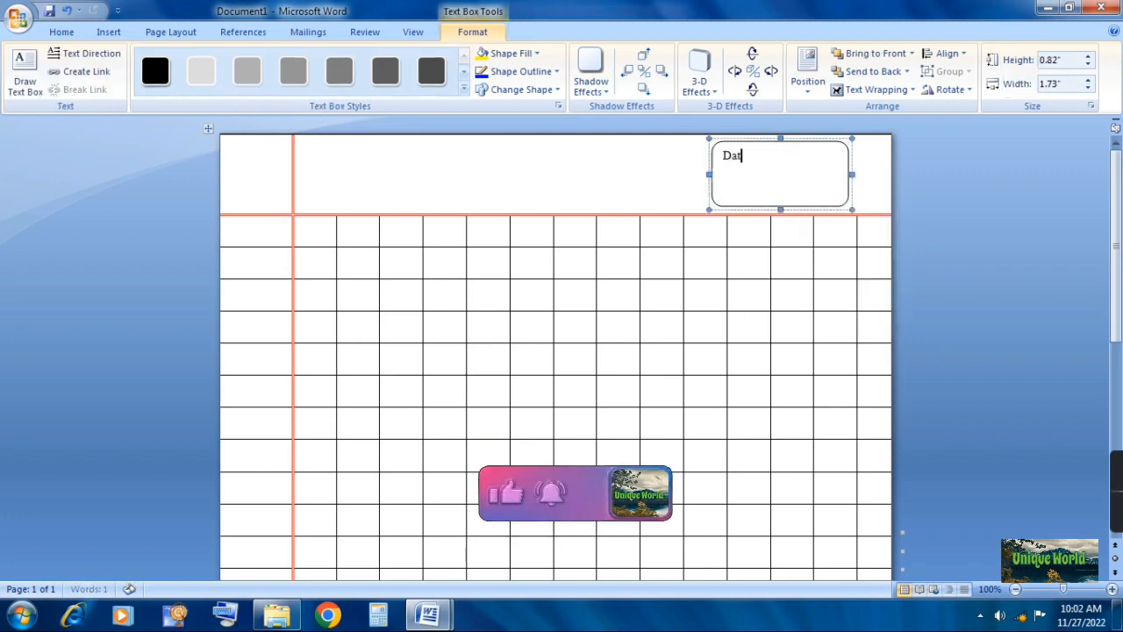
{"action": "type", "text": "e.............."}
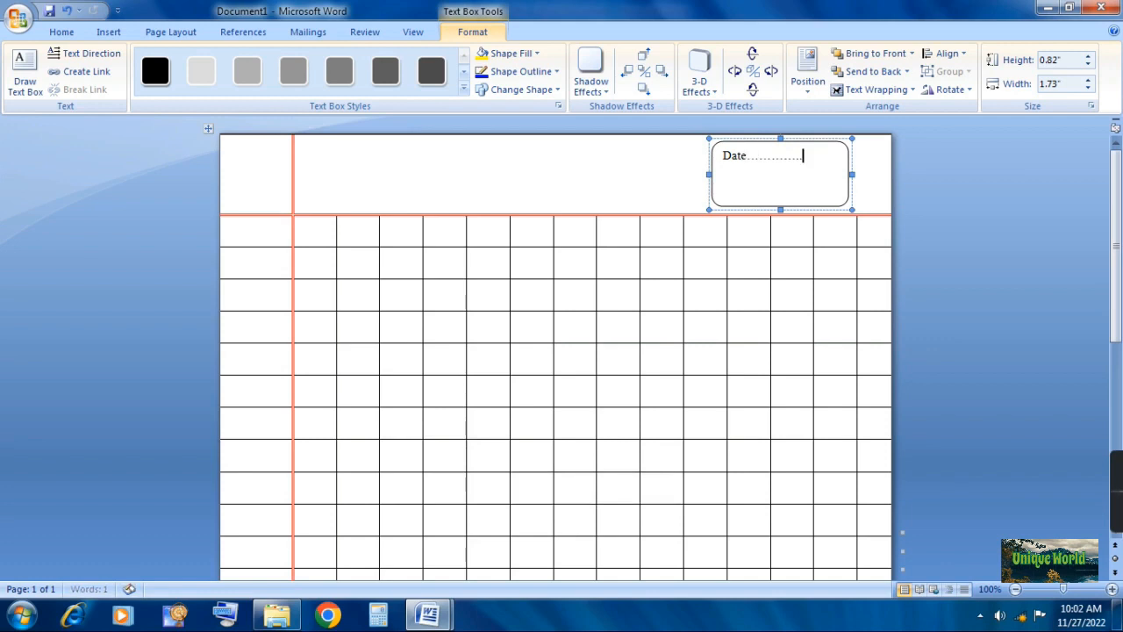
{"action": "key", "text": "Return"}
{"action": "type", "text": "Page............."}
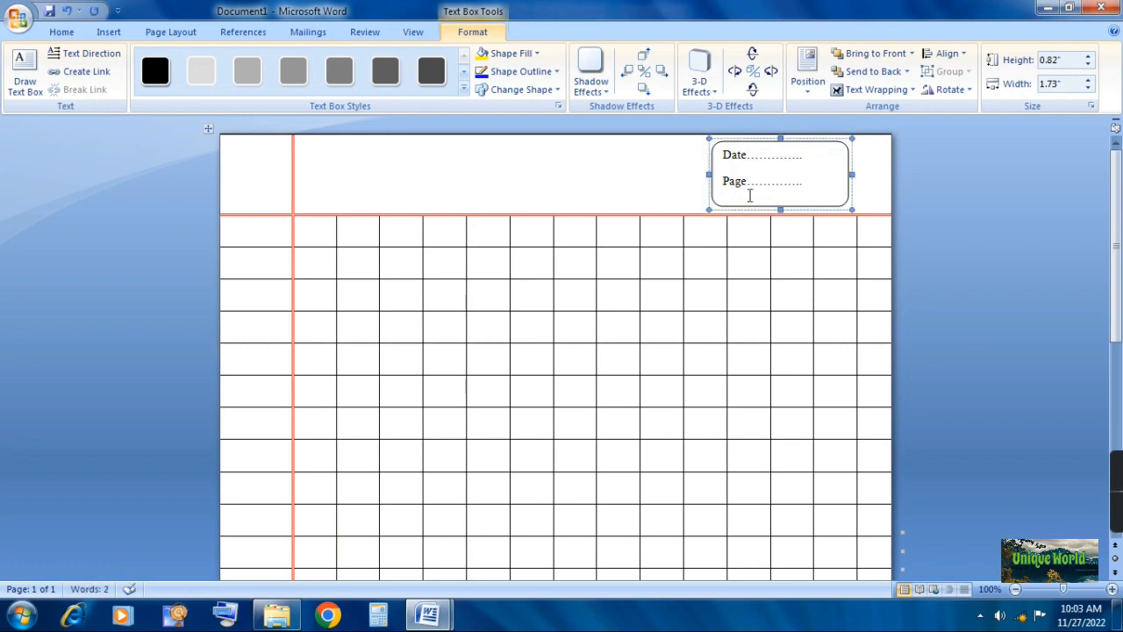
Color the rounded rectangle's outline and its Date and Page text red
{"action": "left_click_drag", "start_coordinate": [724, 151], "coordinate": [801, 183]}
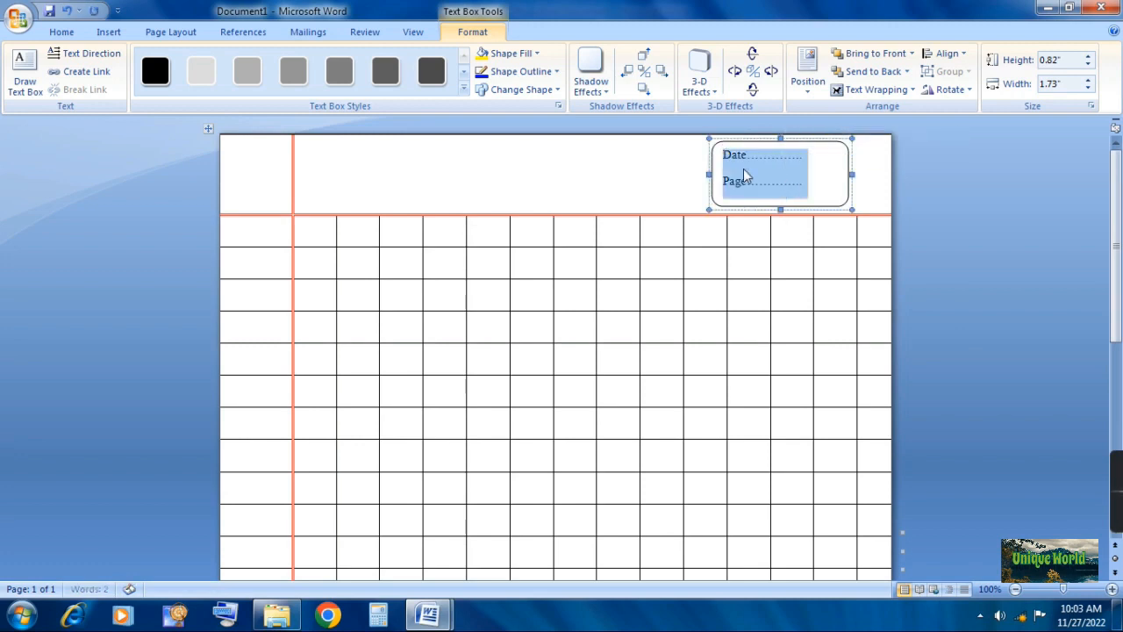
{"action": "left_click", "coordinate": [556, 74]}
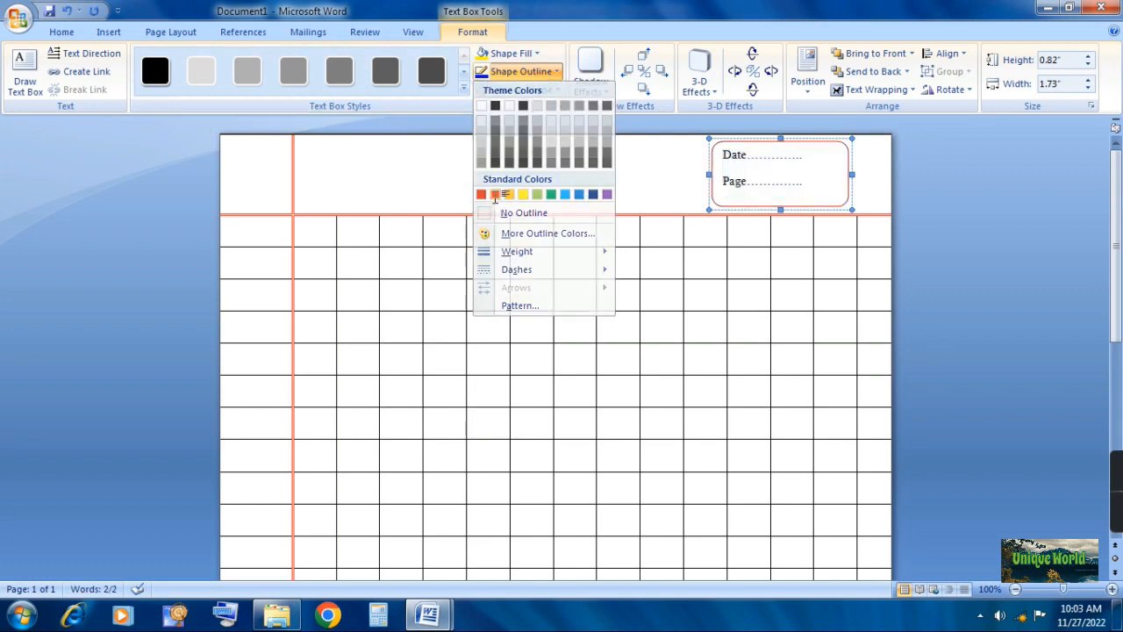
{"action": "left_click", "coordinate": [495, 194]}
{"action": "left_click", "coordinate": [93, 36]}
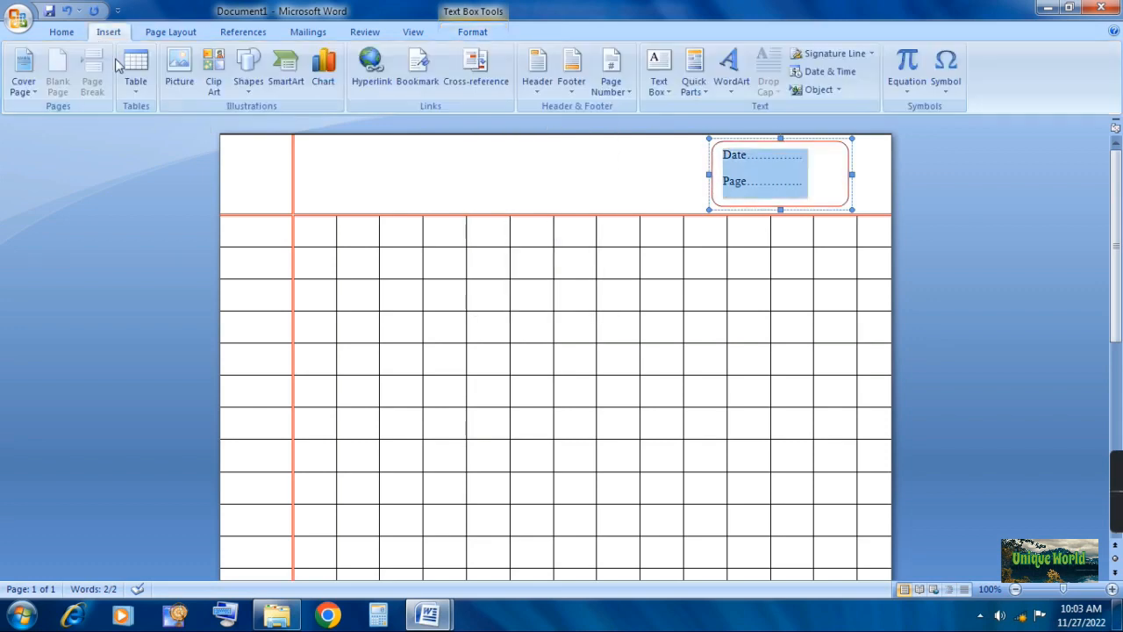
{"action": "left_click", "coordinate": [76, 37]}
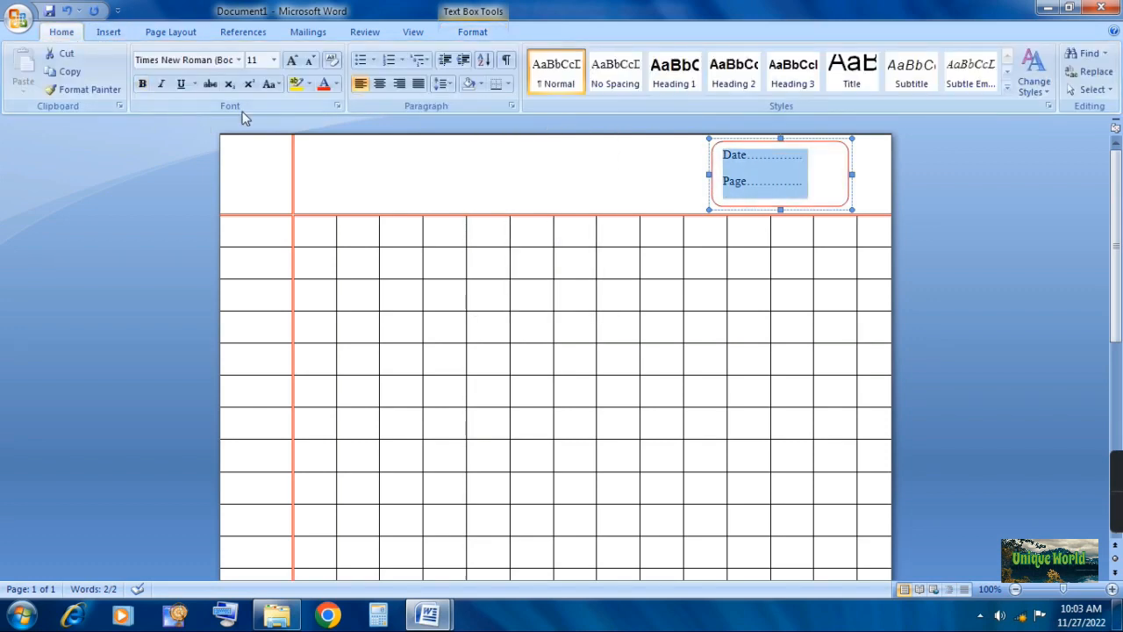
{"action": "left_click", "coordinate": [330, 85]}
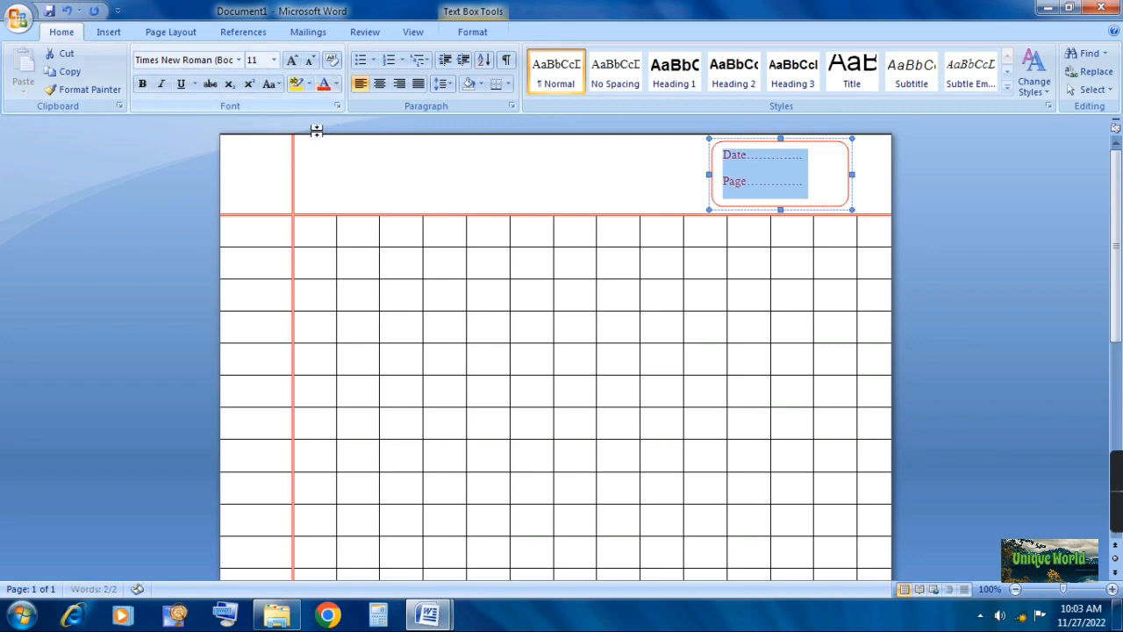
Center the Date and Page lines horizontally inside the rounded rectangle
{"action": "left_click", "coordinate": [382, 85]}
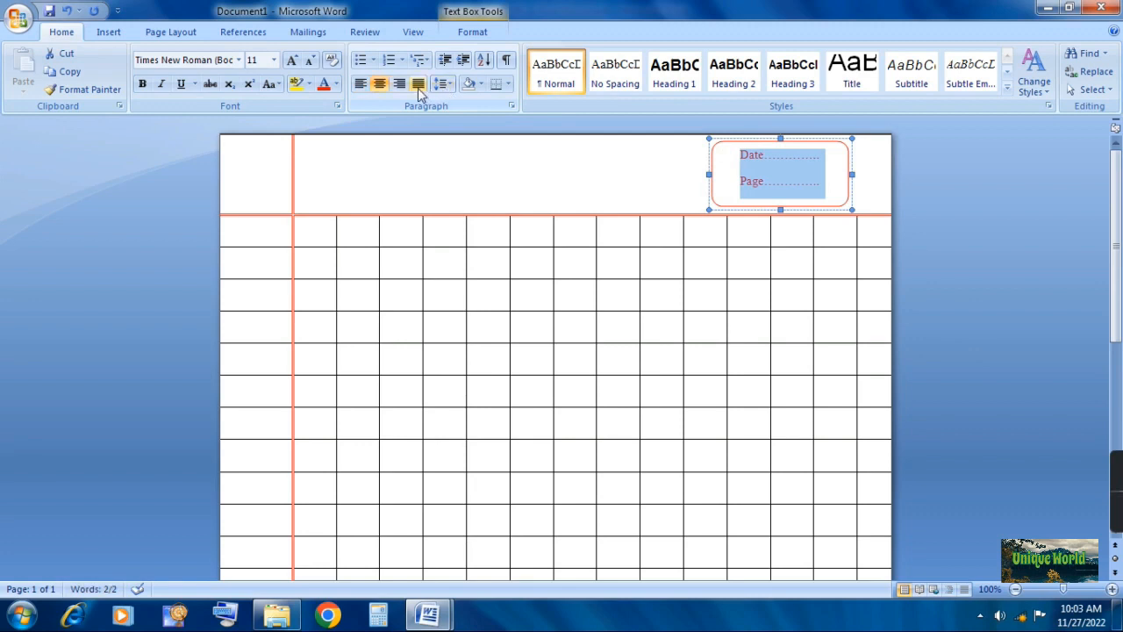
{"action": "left_click", "coordinate": [419, 88]}
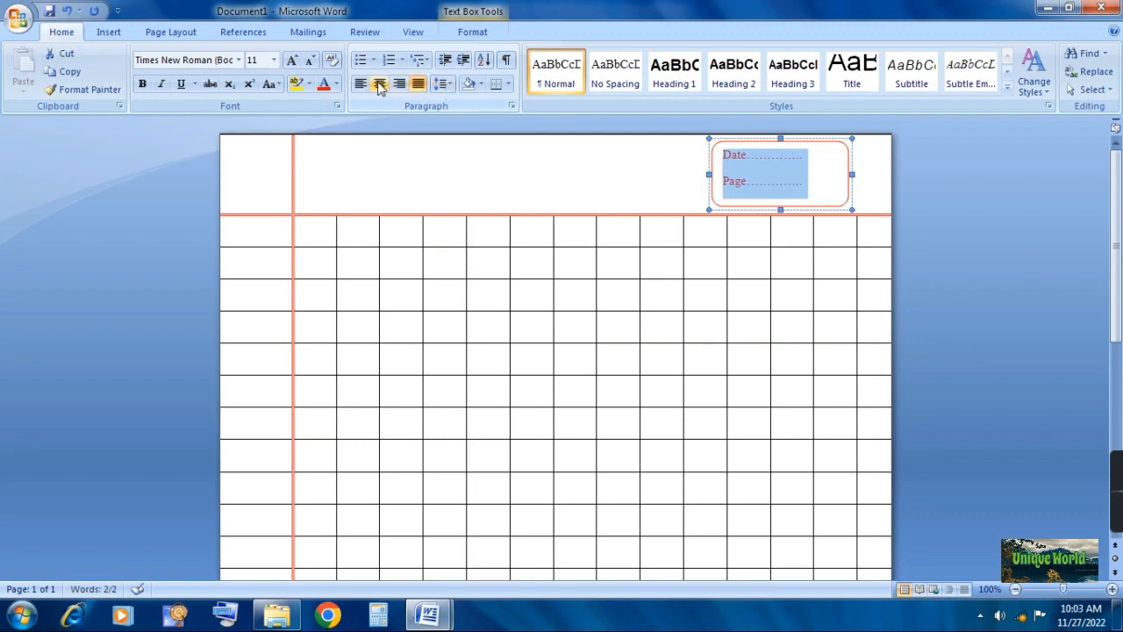
{"action": "left_click", "coordinate": [380, 85]}
Try 1.5 line spacing on the Date and Page lines, set it back to 1.15, and deselect the shape
{"action": "left_click", "coordinate": [448, 84]}
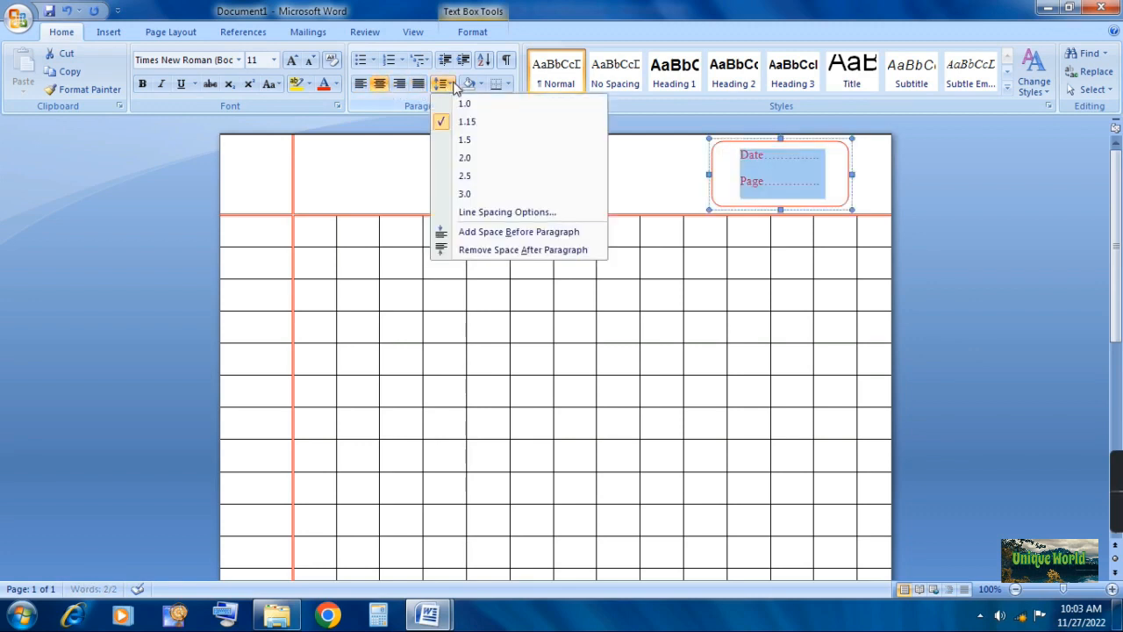
{"action": "left_click", "coordinate": [465, 140]}
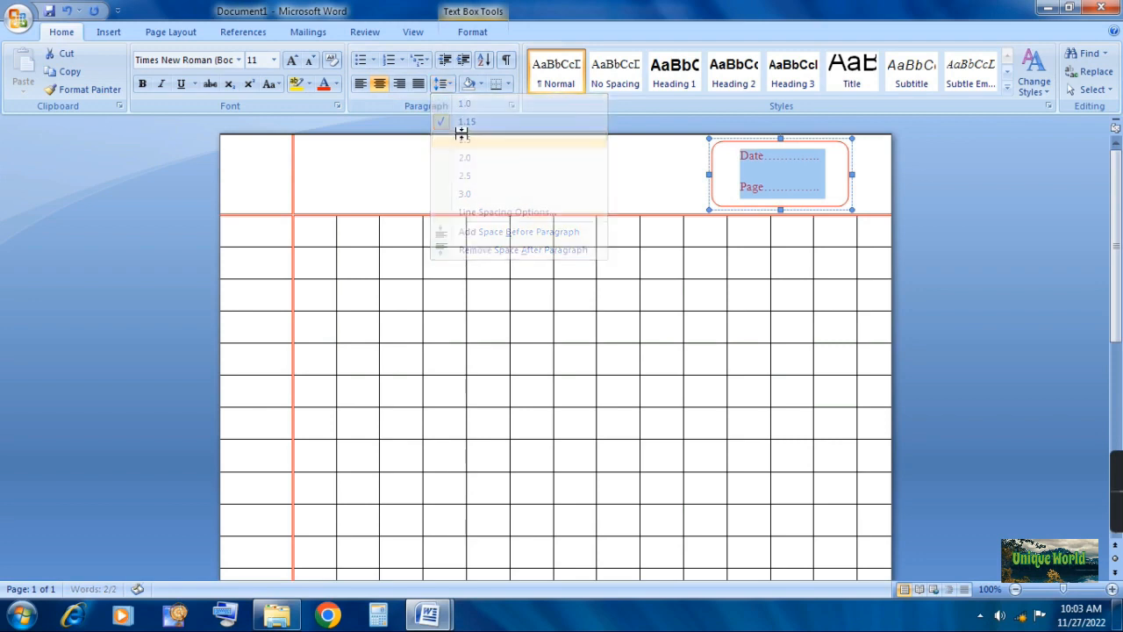
{"action": "left_click", "coordinate": [444, 84]}
{"action": "left_click", "coordinate": [451, 118]}
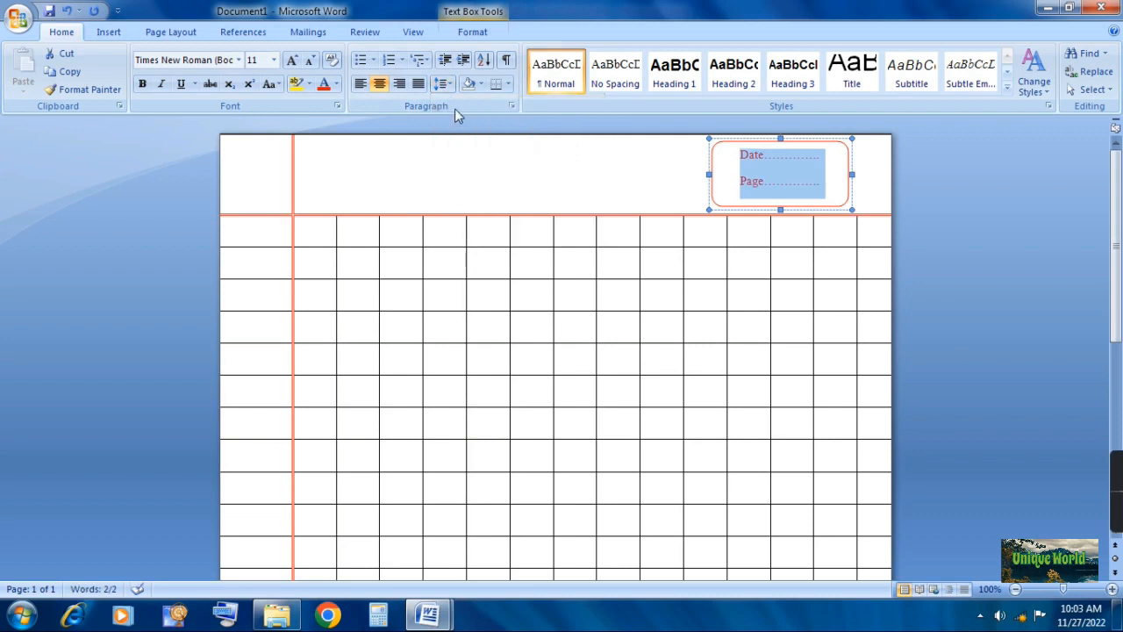
{"action": "left_click", "coordinate": [488, 175]}
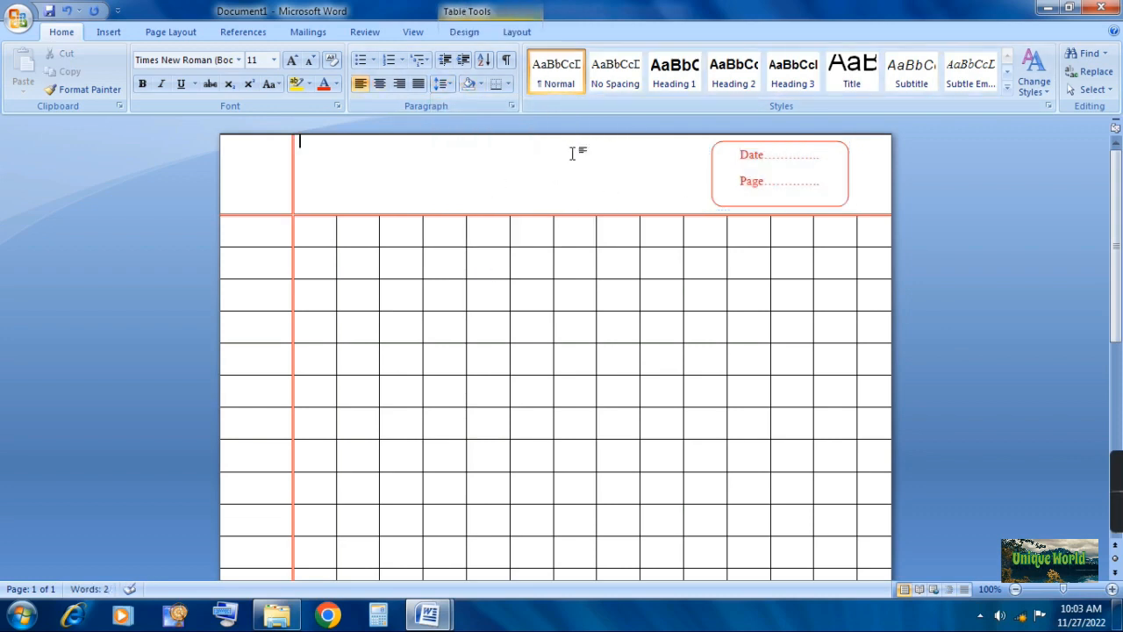
Review the page from the header row with its Date and Page box down through the grid
{"action": "scroll", "coordinate": [533, 263], "scroll_direction": "down", "scroll_amount": 4}
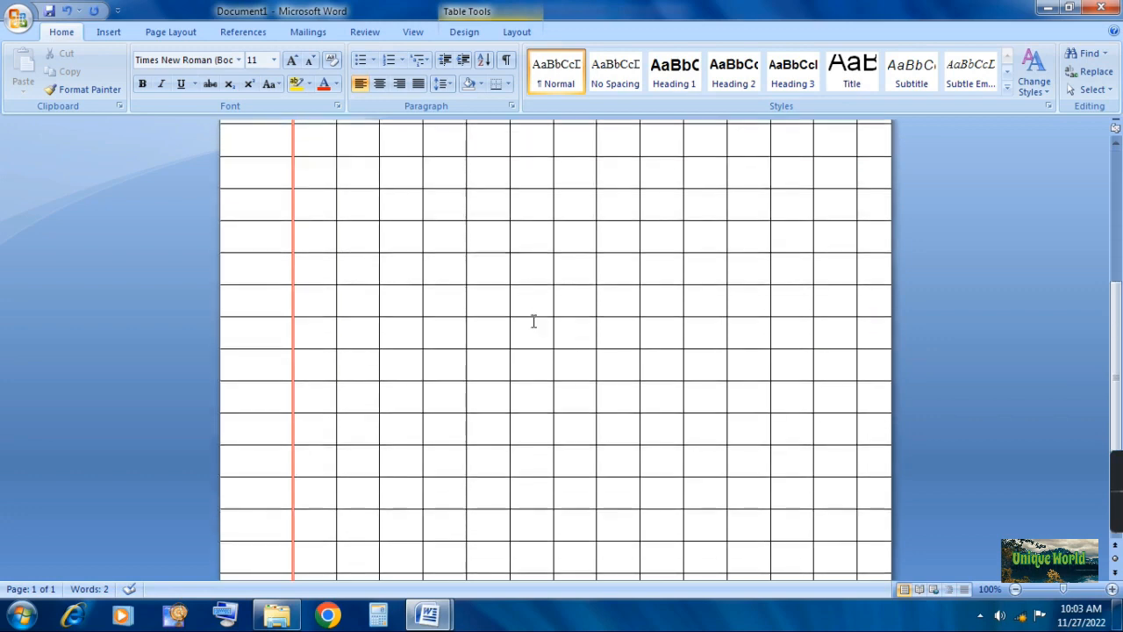
{"action": "scroll", "coordinate": [532, 334], "scroll_direction": "up", "scroll_amount": 3}
{"action": "scroll", "coordinate": [528, 336], "scroll_direction": "down", "scroll_amount": 1}
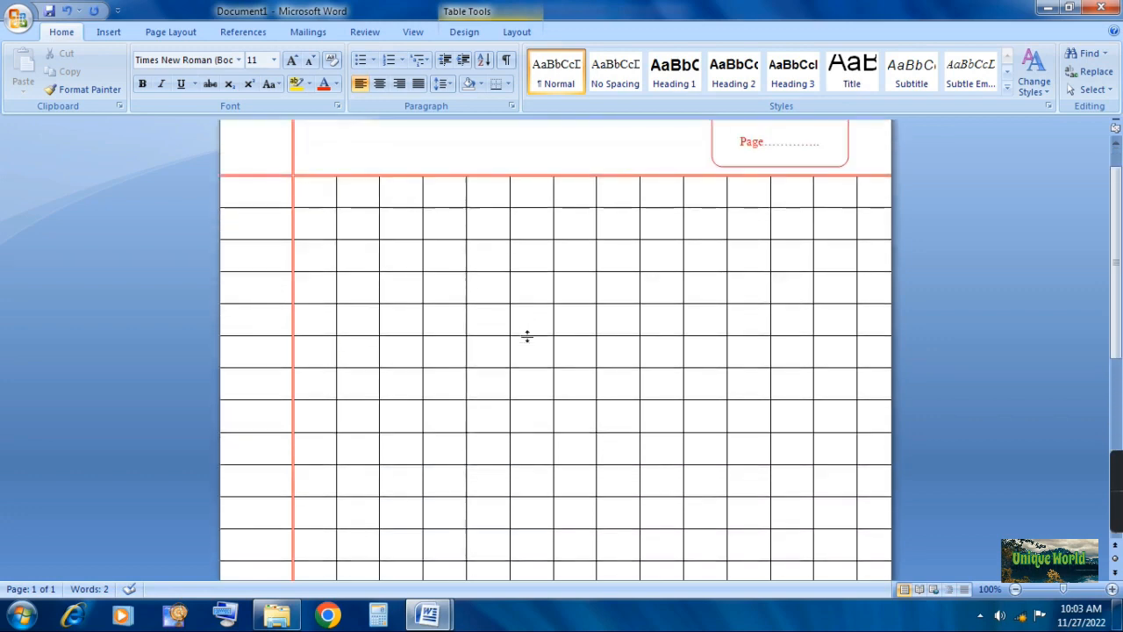
{"action": "scroll", "coordinate": [509, 369], "scroll_direction": "up", "scroll_amount": 1}
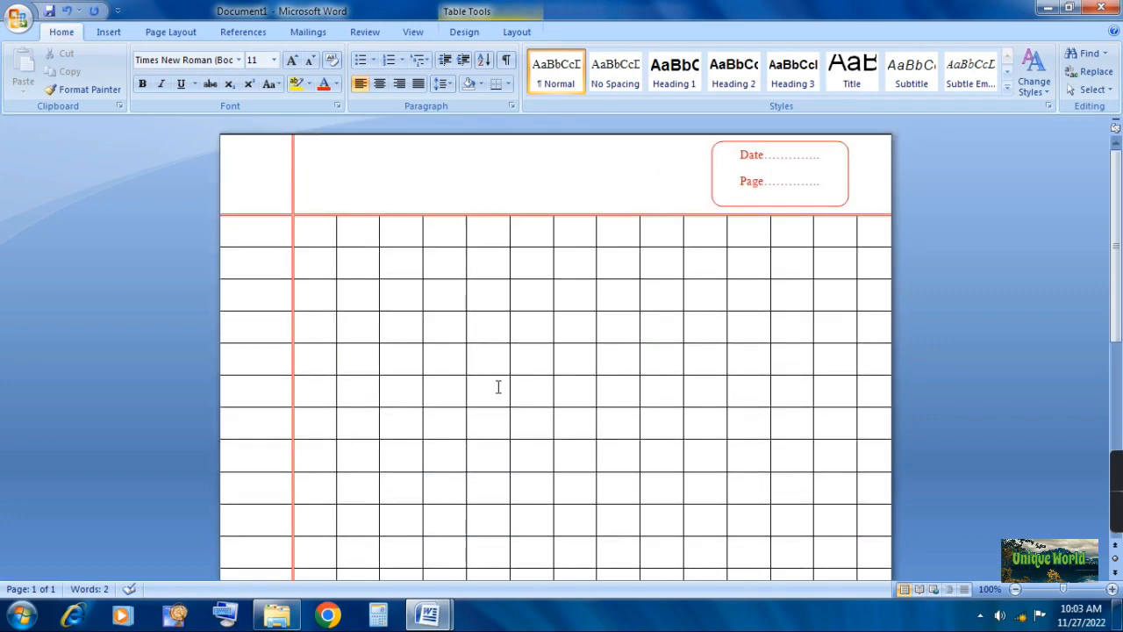
{"action": "scroll", "coordinate": [498, 387], "scroll_direction": "down", "scroll_amount": 2}
{"action": "scroll", "coordinate": [498, 387], "scroll_direction": "up", "scroll_amount": 2}
{"action": "scroll", "coordinate": [496, 383], "scroll_direction": "down", "scroll_amount": 2}
{"action": "scroll", "coordinate": [494, 389], "scroll_direction": "up", "scroll_amount": 1}
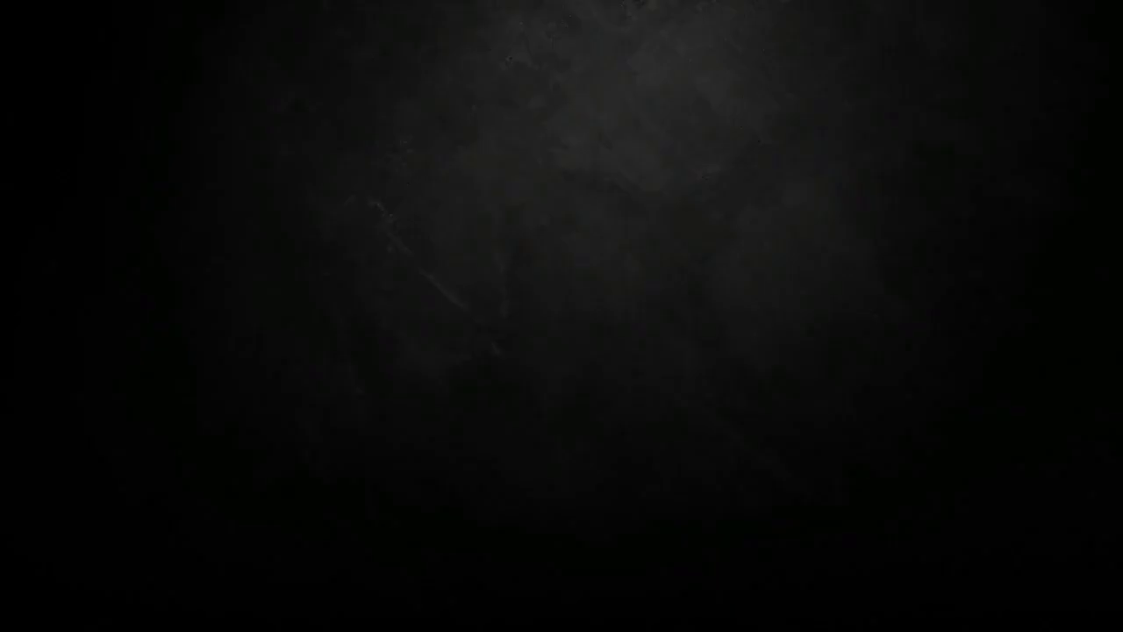